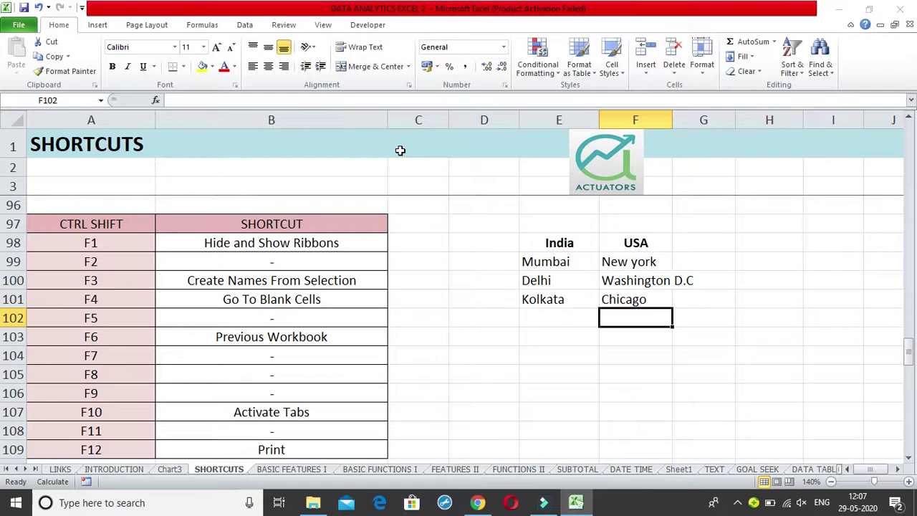
- Hide and restore the ribbon with Ctrl+Shift+F1, then point out the F2 and F3 entries
key(ctrl+shift+F1)
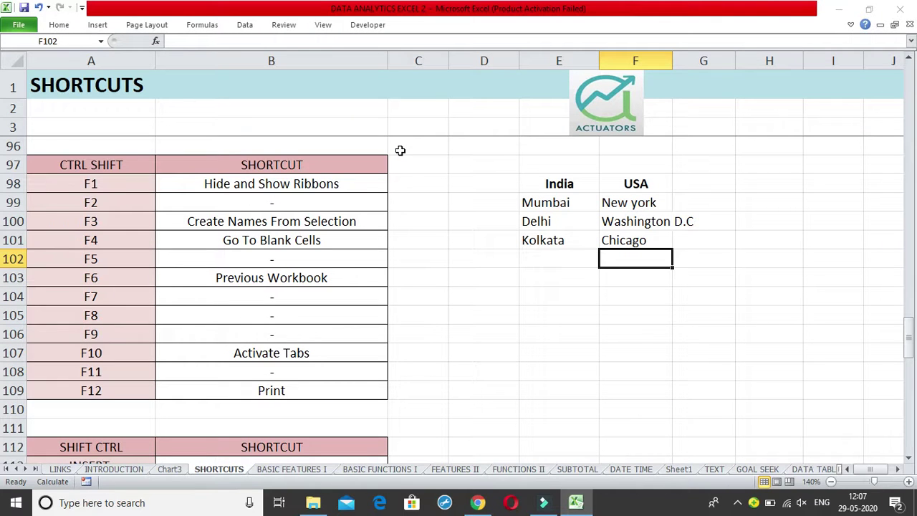
key(ctrl+shift+F1)
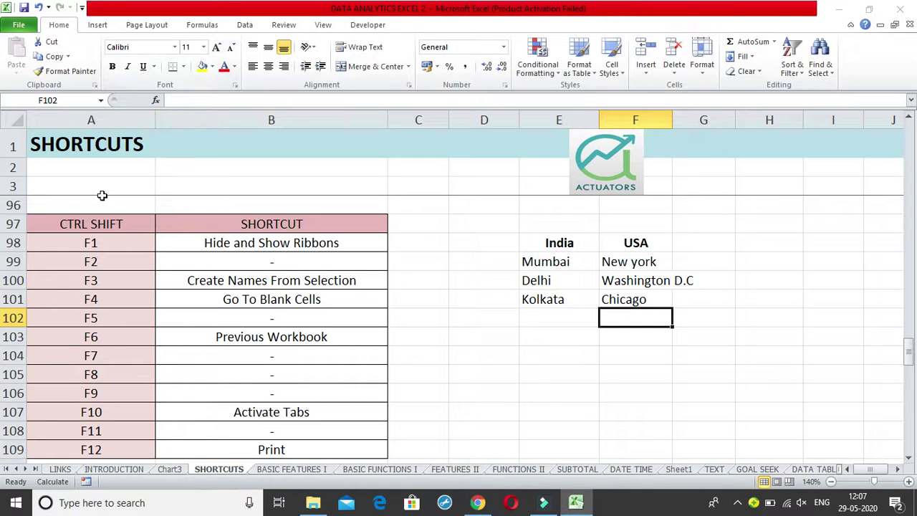
click(125, 259)
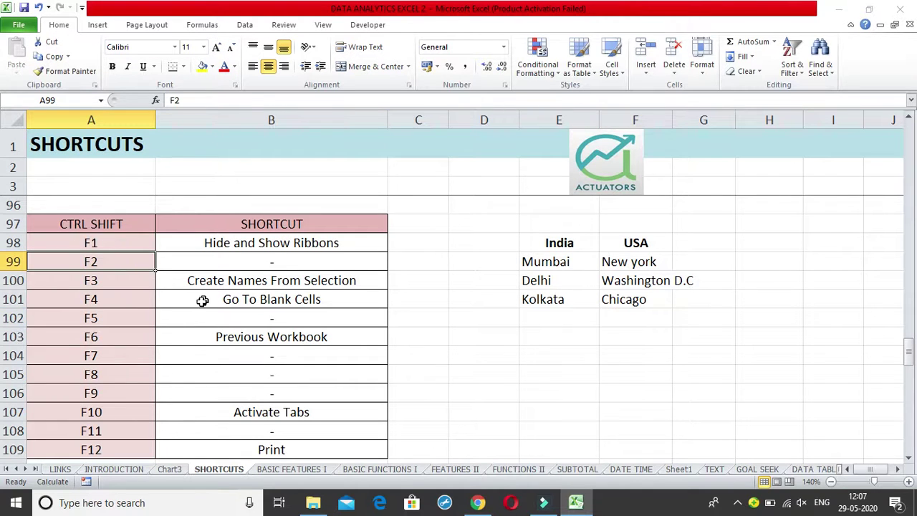
click(130, 285)
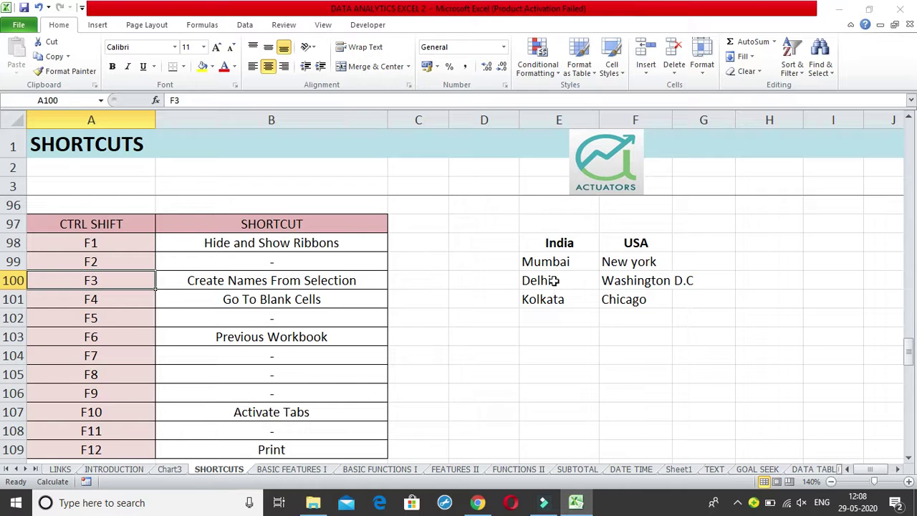
- Try selections along row 98, the India and USA city columns and G99:G101, then clear them
click(562, 241)
click(643, 241)
click(681, 241)
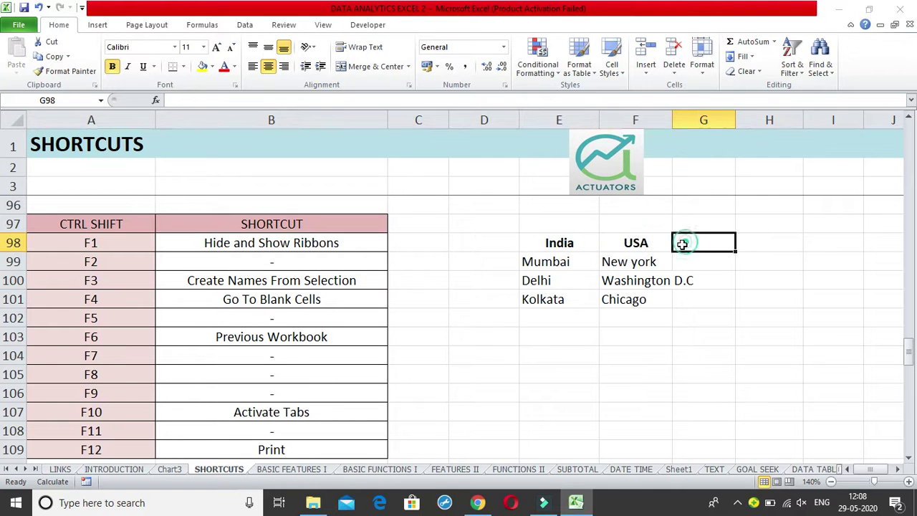
click(770, 244)
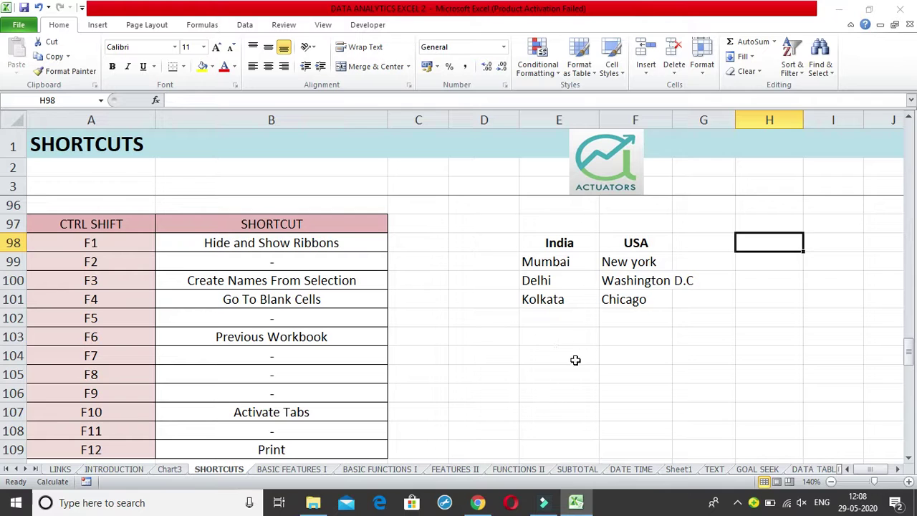
drag(539, 262, 545, 307)
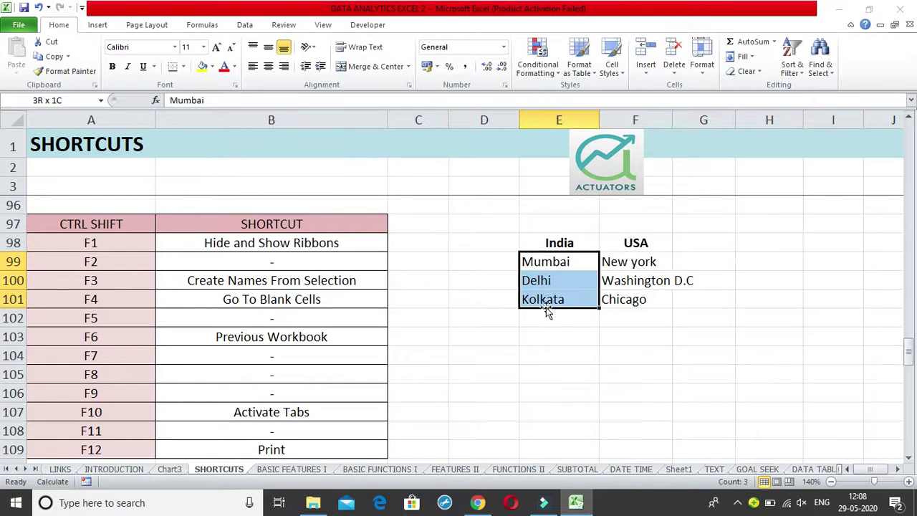
drag(624, 262, 632, 290)
drag(720, 264, 719, 305)
drag(583, 261, 577, 303)
drag(607, 262, 622, 301)
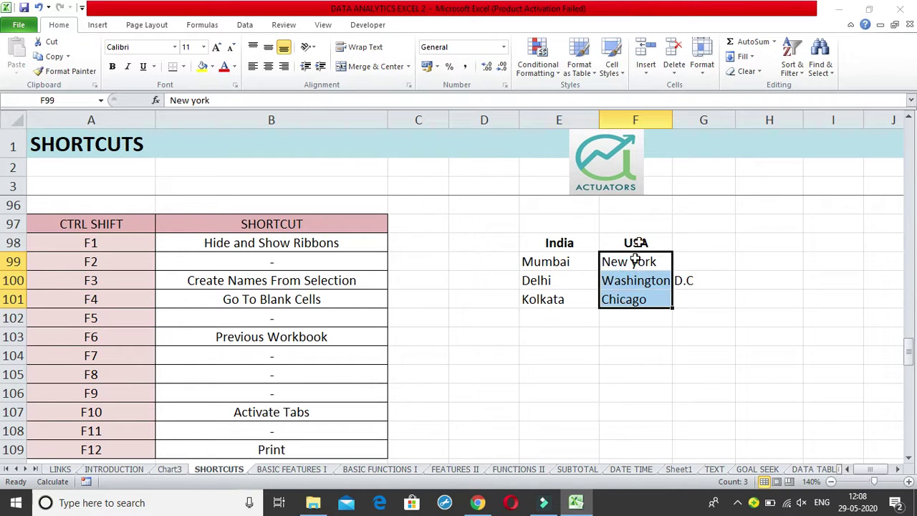
click(589, 313)
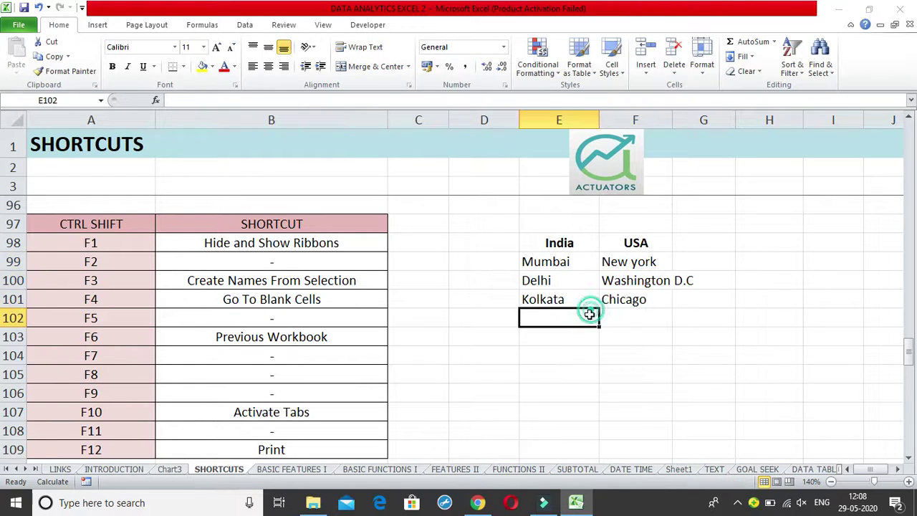
- Select the whole India and USA table, headers included, from E98 to F101
drag(552, 240, 607, 262)
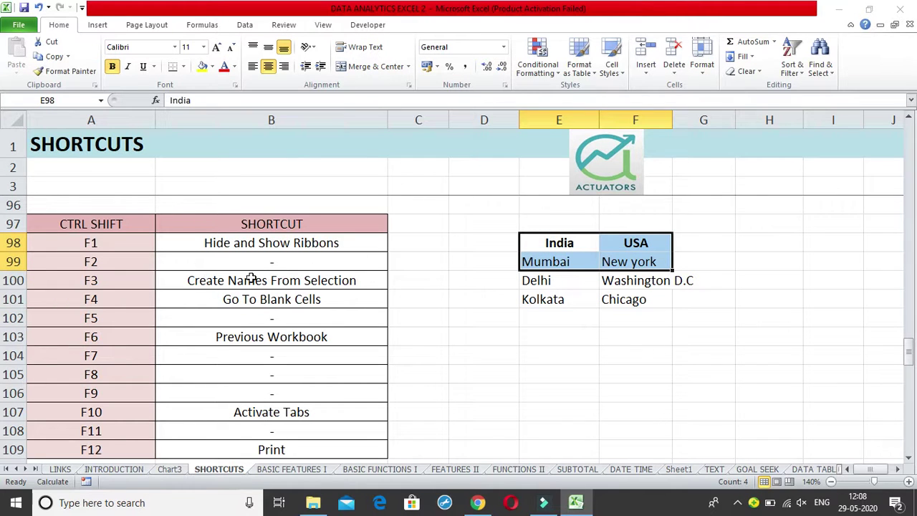
click(568, 237)
drag(569, 237, 636, 295)
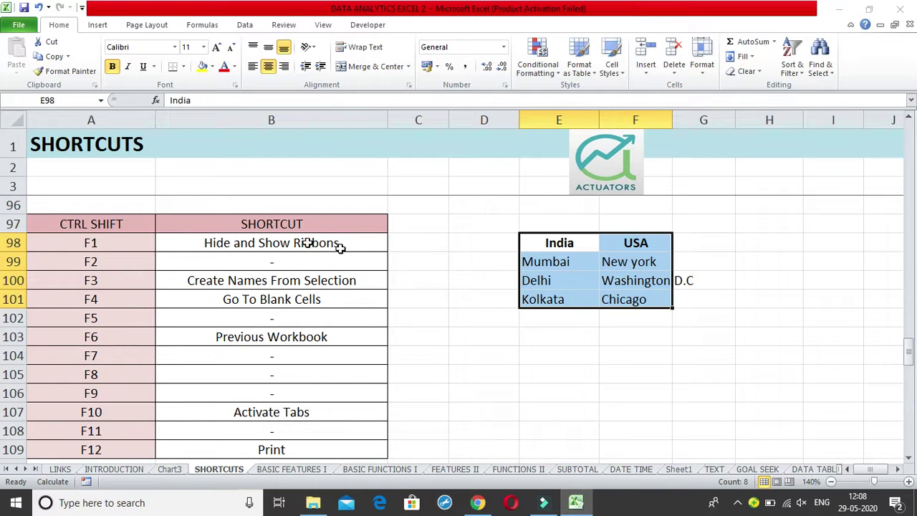
- Create names India and USA with Ctrl+Shift+F3 from Top row only, then select India's cities to verify
key(ctrl+shift+F3)
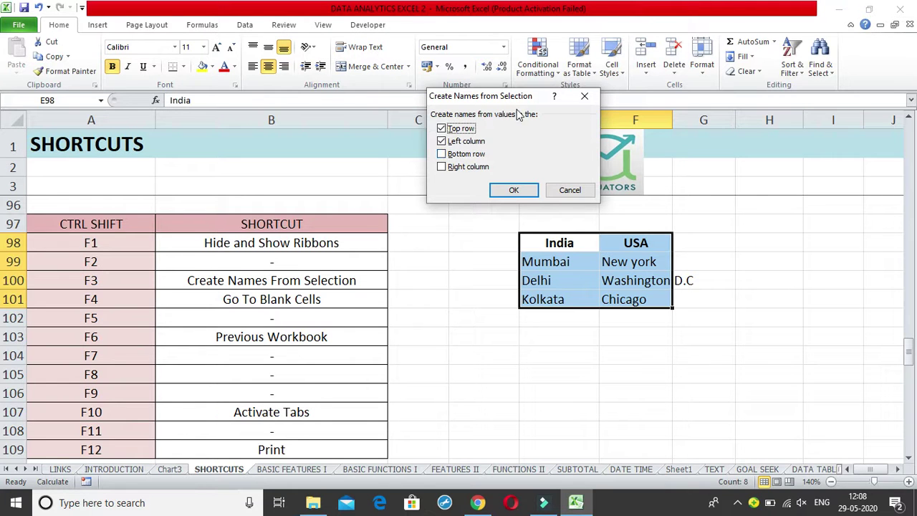
drag(514, 96, 479, 115)
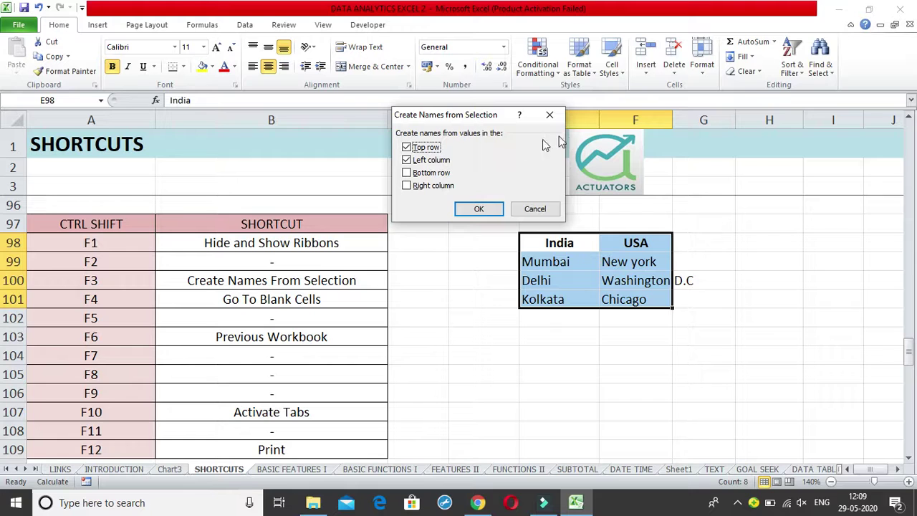
drag(487, 119, 466, 131)
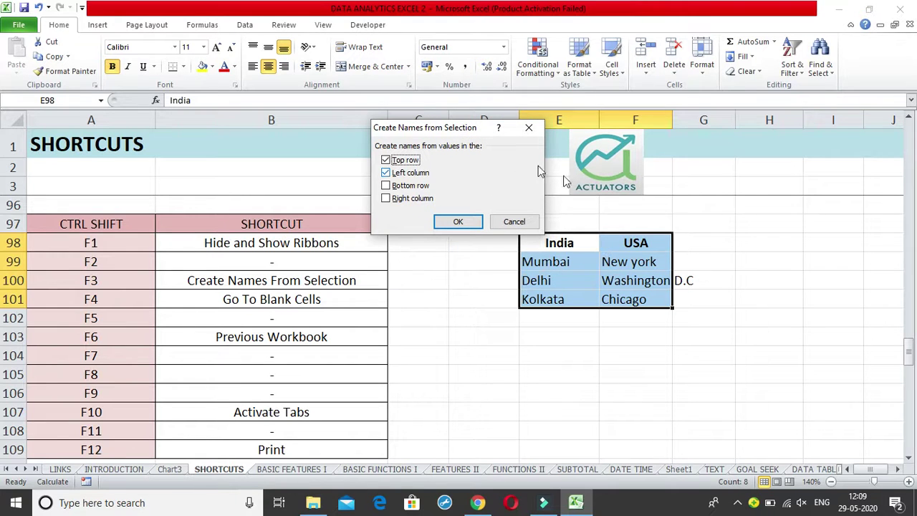
click(386, 173)
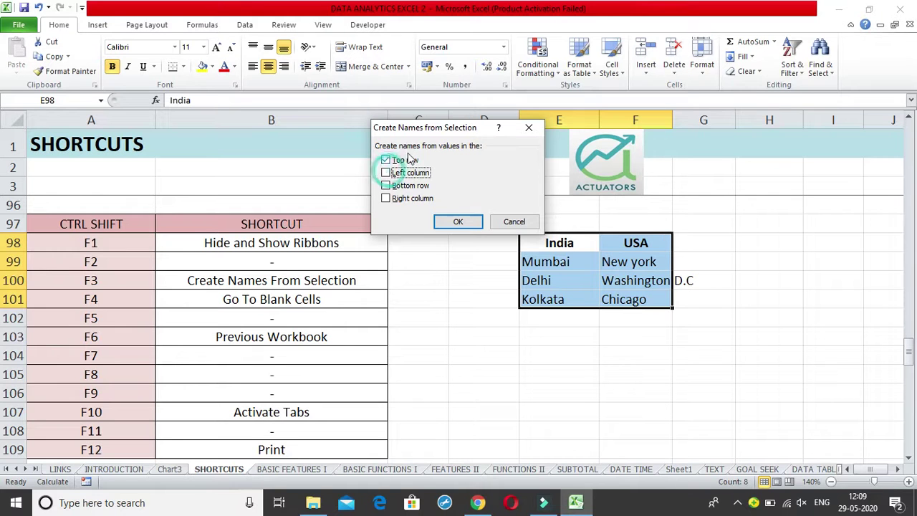
click(440, 215)
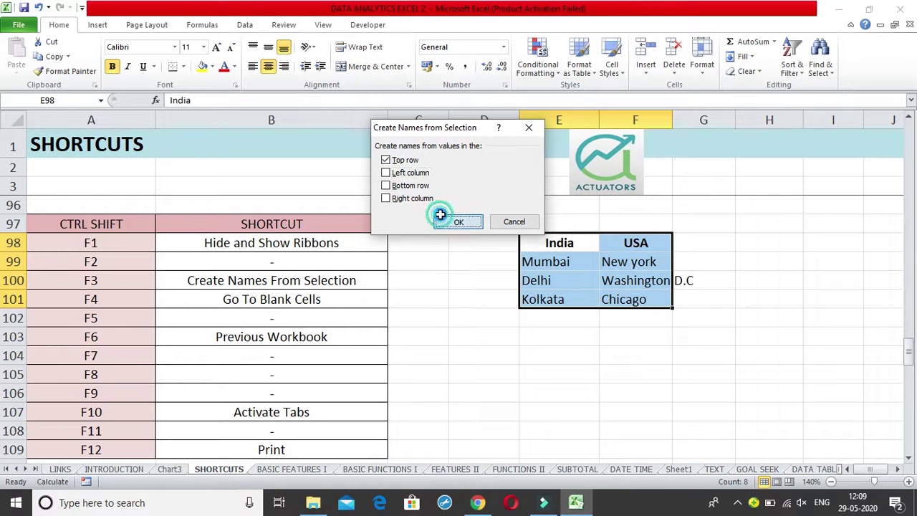
click(483, 284)
drag(544, 261, 530, 302)
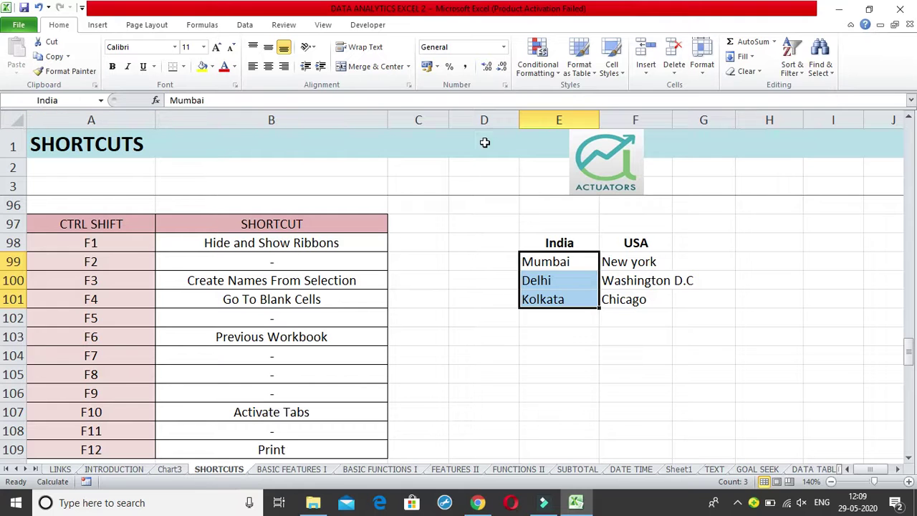
drag(613, 261, 605, 301)
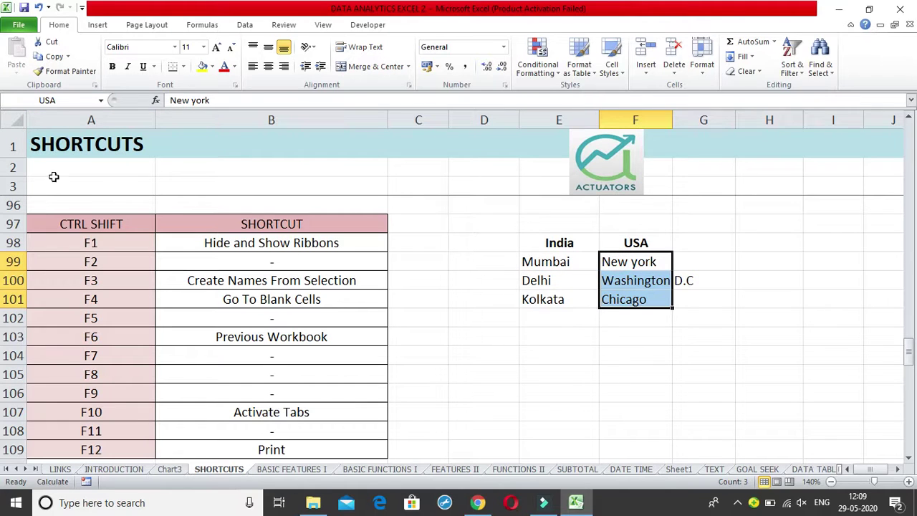
click(591, 259)
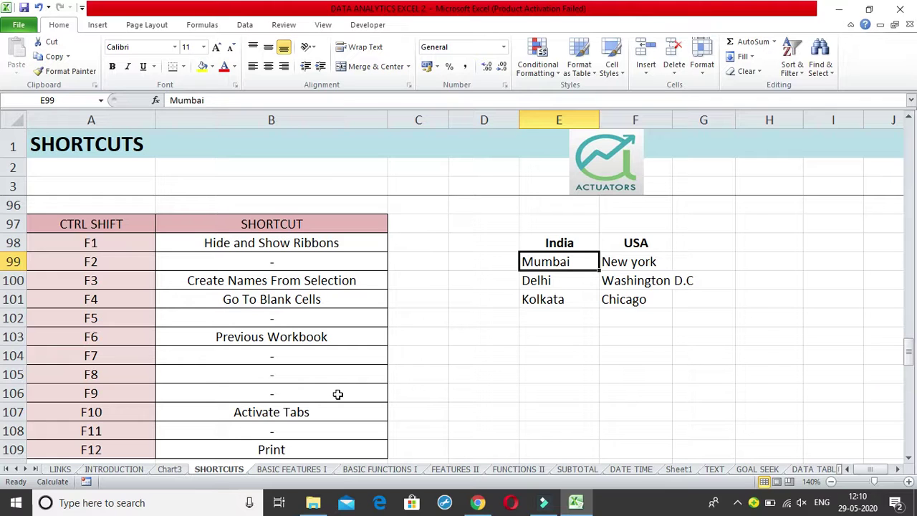
- Demonstrate Go To Blank Cells, stepping back through blank cells in rows 102 and 101 with Ctrl+Shift+F4
click(235, 306)
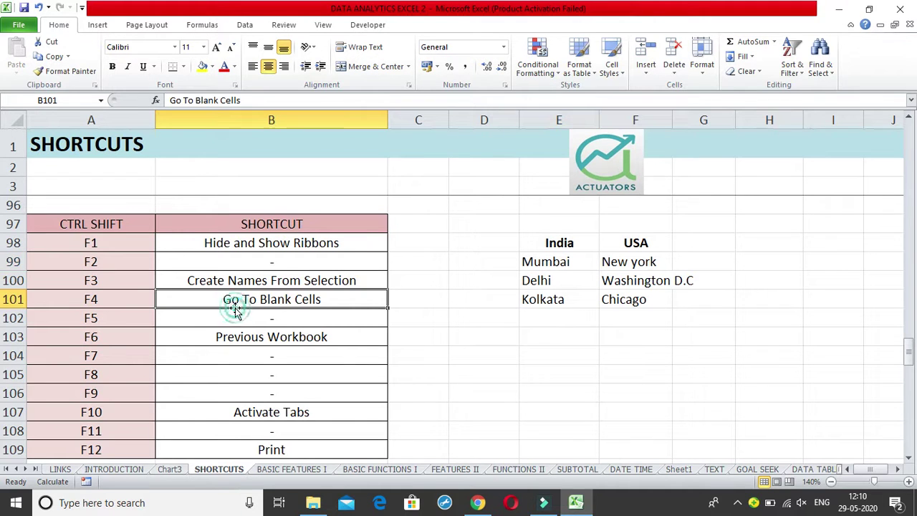
click(495, 337)
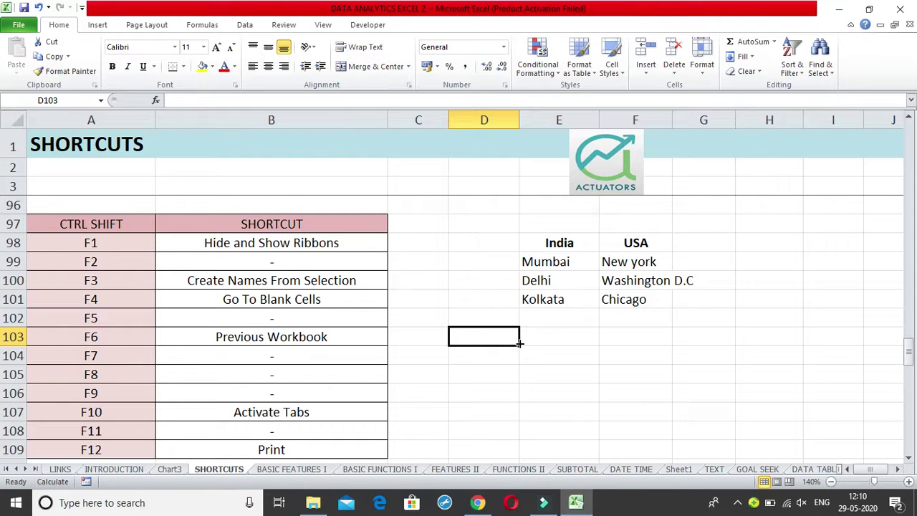
key(Left)
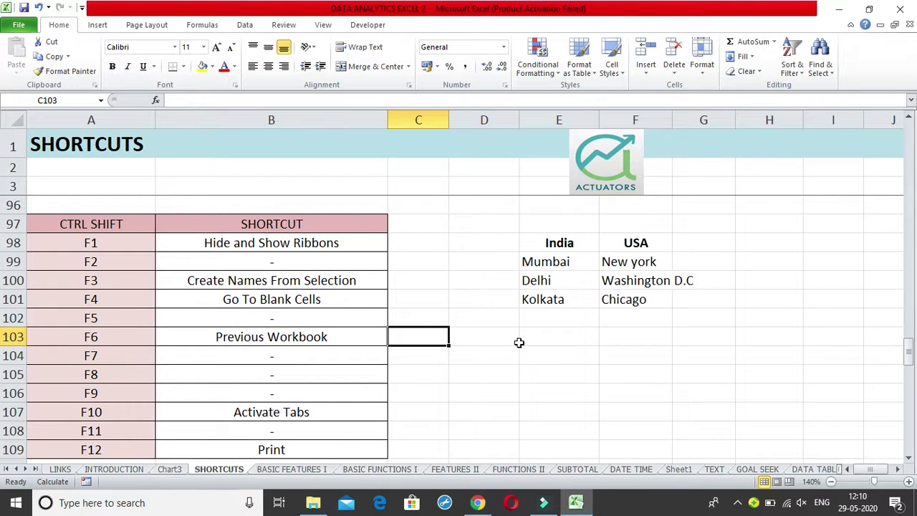
key(ctrl+shift+F4)
key(Left)
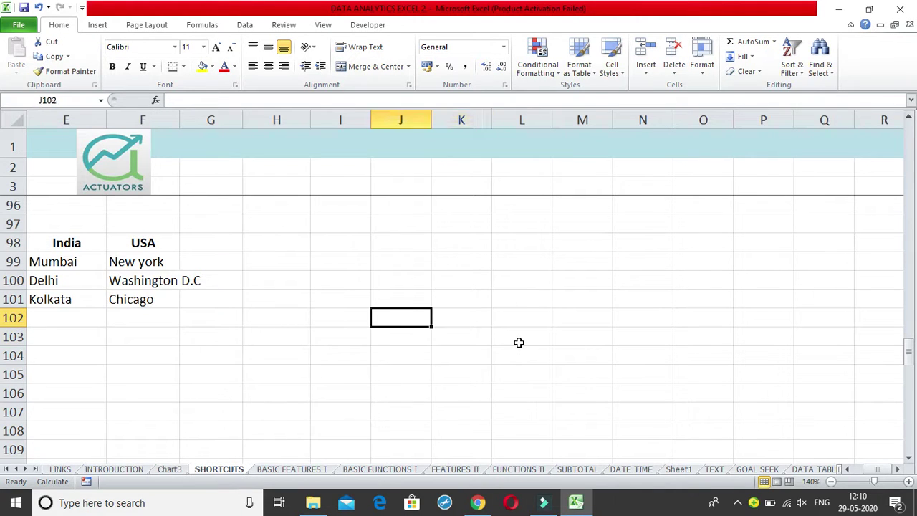
key(Left)
key(Left)
key(Left)
key(Left)
key(Left)
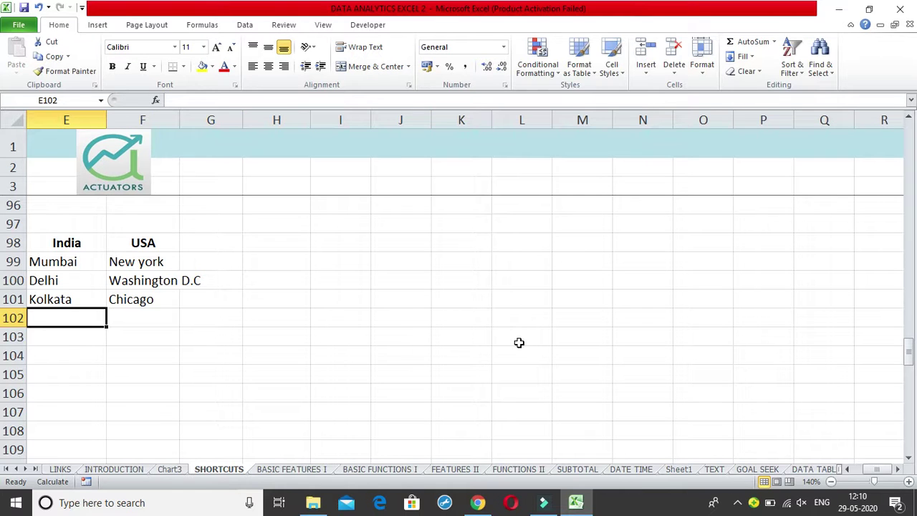
key(Left)
key(Left)
key(ctrl+shift+F4)
key(Left)
key(Left)
key(Left)
key(Left)
key(Left)
key(Left)
key(Left)
key(Left)
key(ctrl+shift+F4)
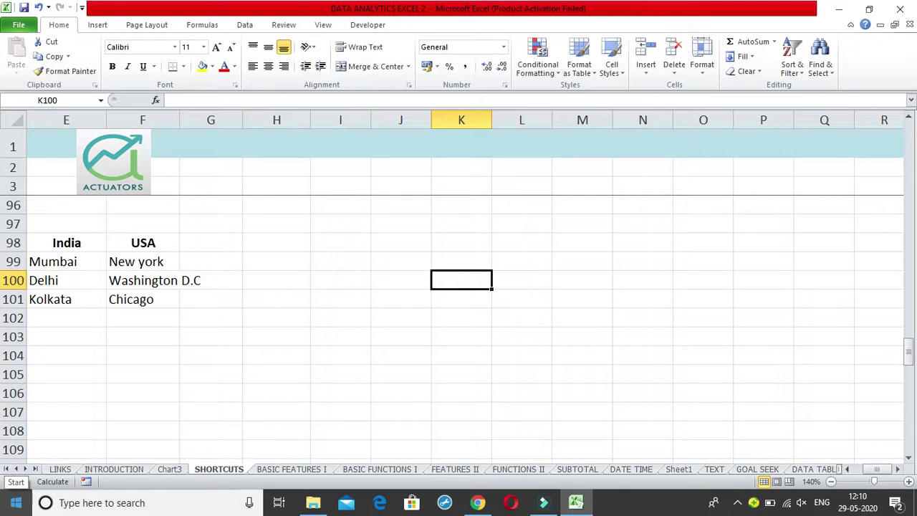
- Scroll up and arrow from J100 back to column D and header row 97 beside the city list
mouse_move(910, 364)
mouse_down()
mouse_move(912, 346)
mouse_move(909, 358)
mouse_up()
scroll(464, 373, up, 1)
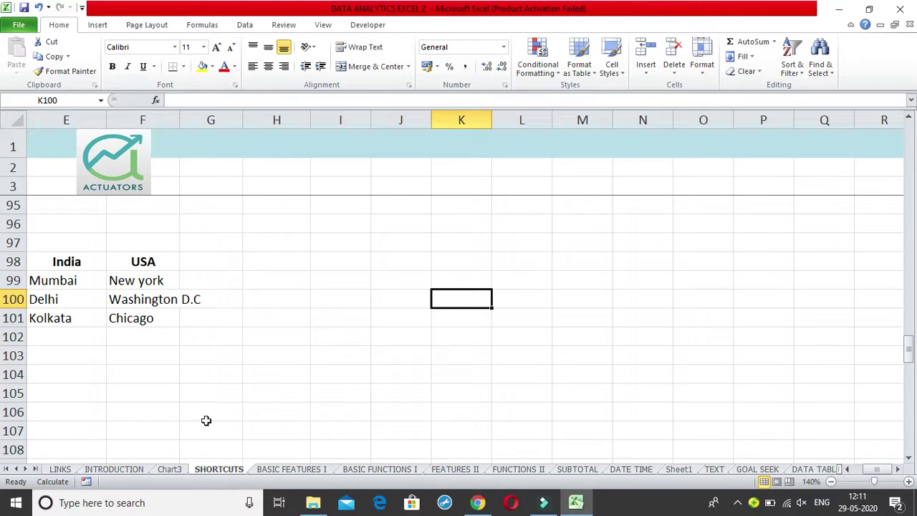
key(Left)
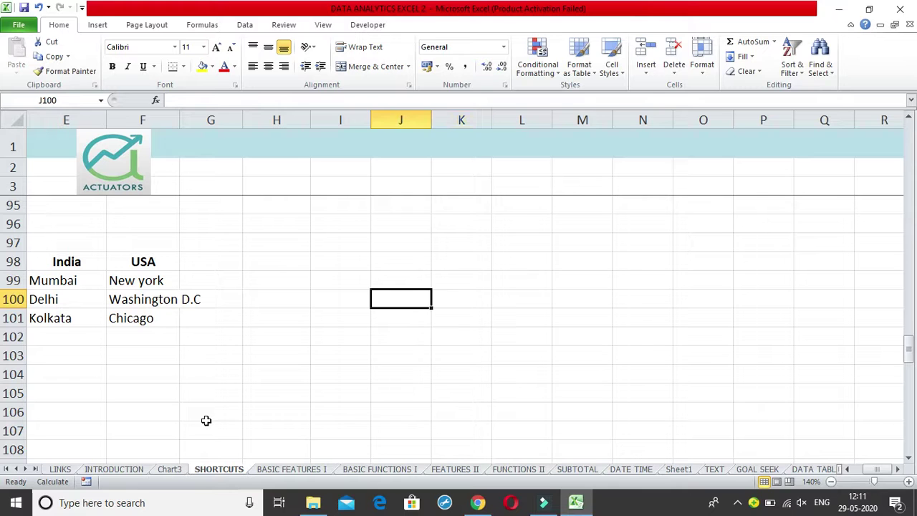
key(Left)
key(Left)
key(Left)
key(Left)
key(Left)
key(Left)
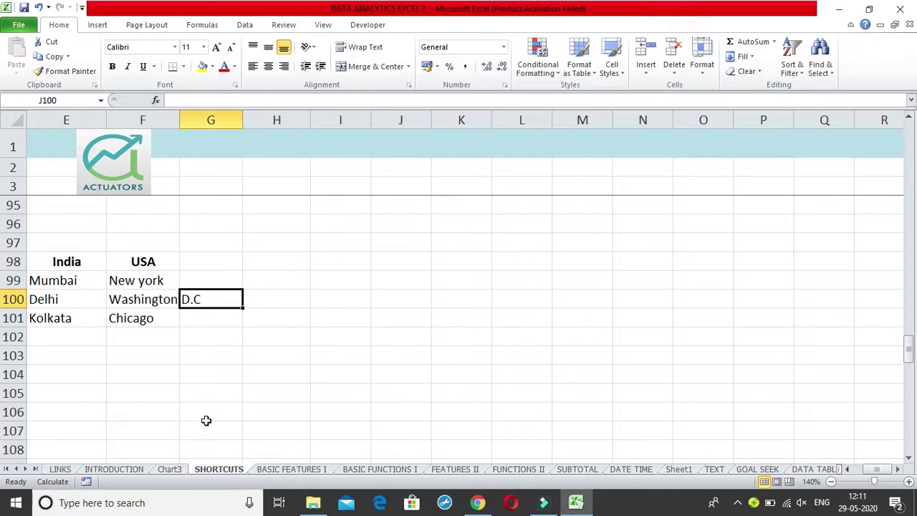
key(Left)
key(Up)
key(Right)
key(Right)
key(Right)
key(Right)
key(Right)
key(Right)
key(Right)
key(Right)
key(Left)
key(Left)
key(Left)
key(Left)
key(Left)
key(Left)
key(Left)
key(Up)
key(Right)
key(Right)
key(Right)
key(Right)
key(Right)
key(Right)
key(Right)
key(Left)
key(Left)
key(Left)
key(Left)
key(Left)
key(Left)
key(Left)
key(Up)
key(Right)
key(Right)
key(Right)
key(Right)
key(Right)
key(Right)
key(Right)
key(Left)
key(Left)
key(Left)
key(Left)
key(Left)
key(Left)
key(Left)
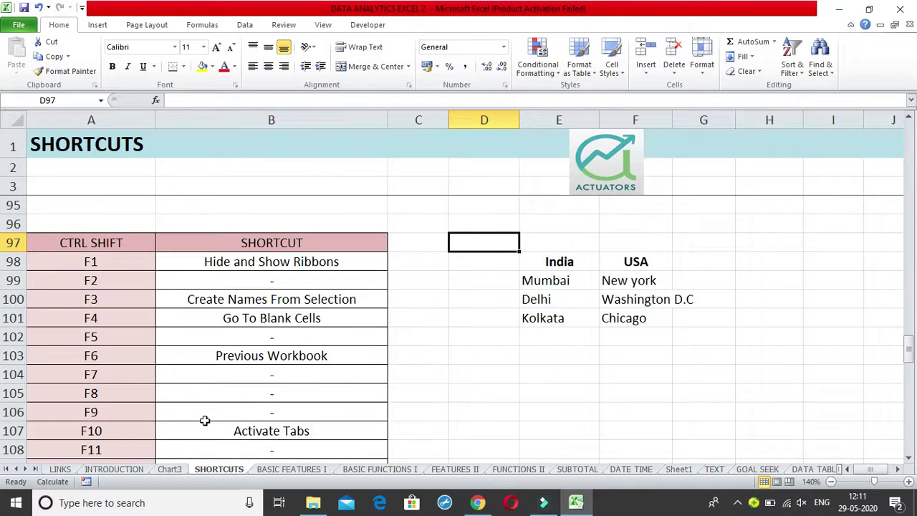
click(578, 332)
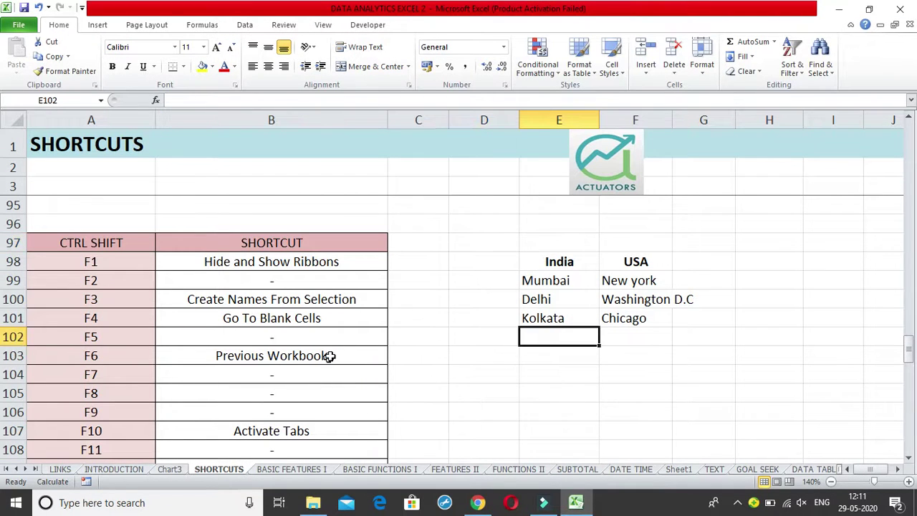
scroll(330, 356, down, 2)
scroll(330, 356, up, 2)
click(306, 358)
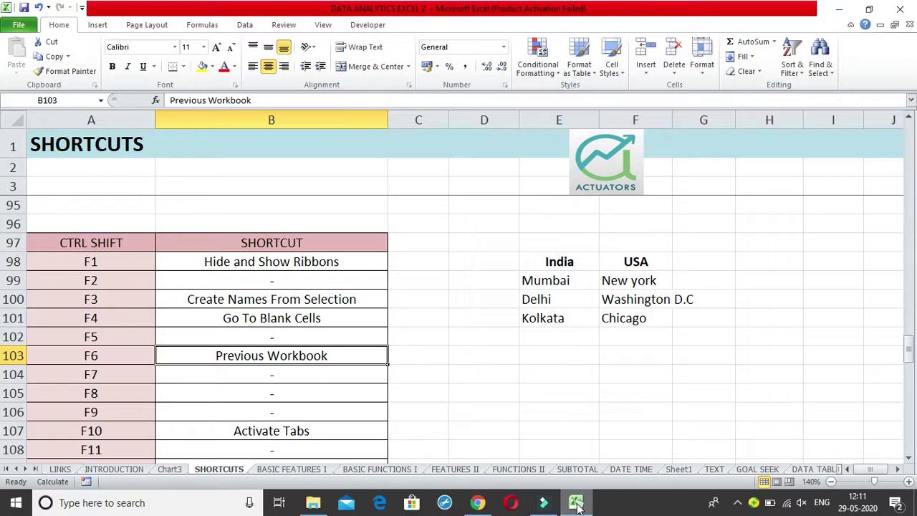
mouse_move(576, 502)
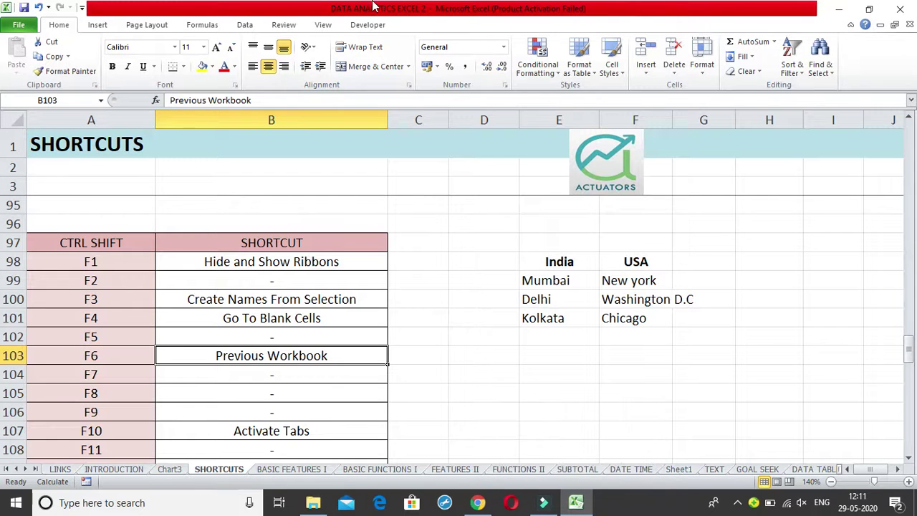
click(508, 275)
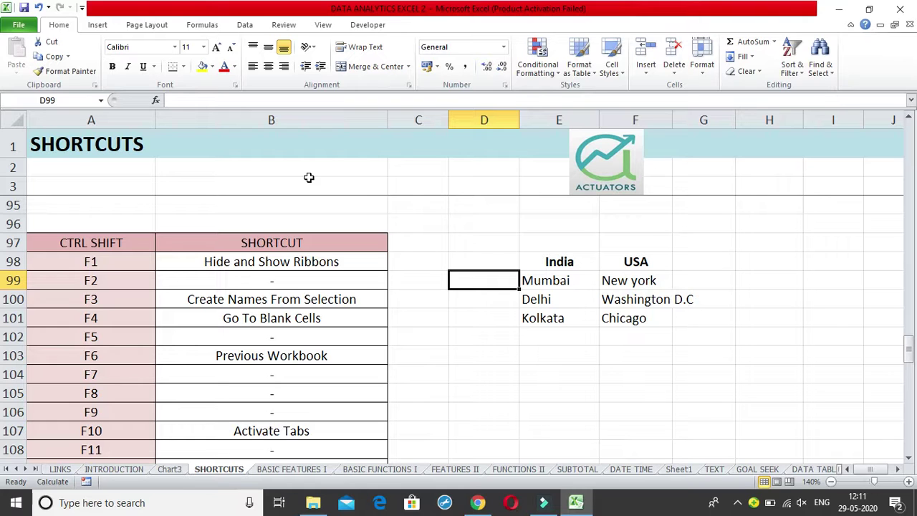
key(ctrl+Tab)
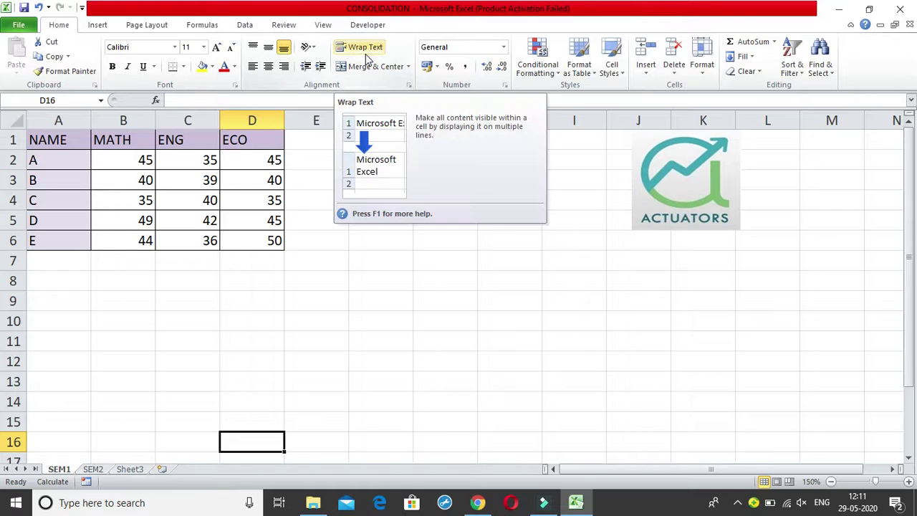
key(ctrl+Tab)
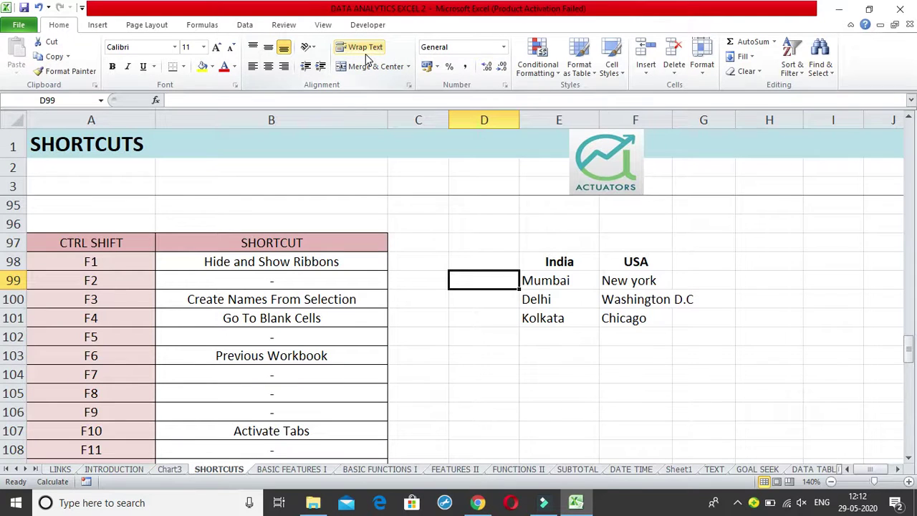
drag(908, 346, 908, 354)
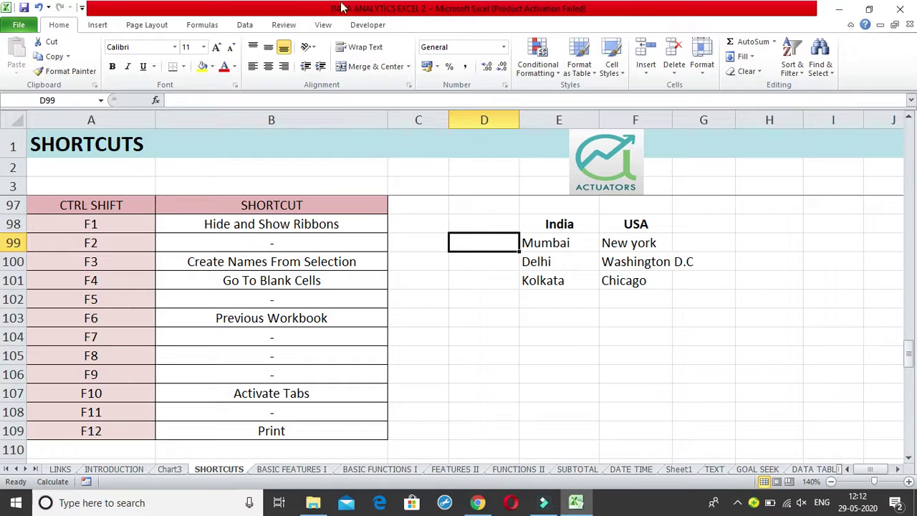
click(255, 322)
click(99, 317)
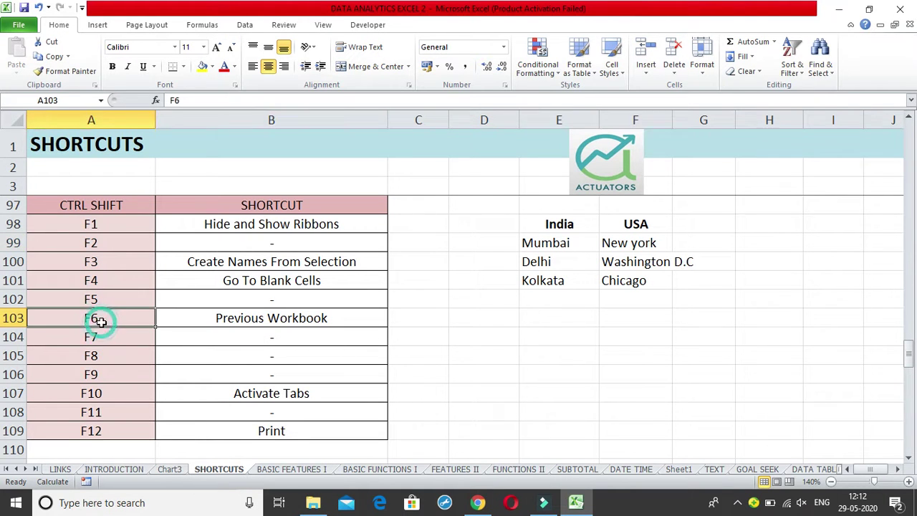
click(220, 396)
click(240, 348)
drag(236, 331, 239, 376)
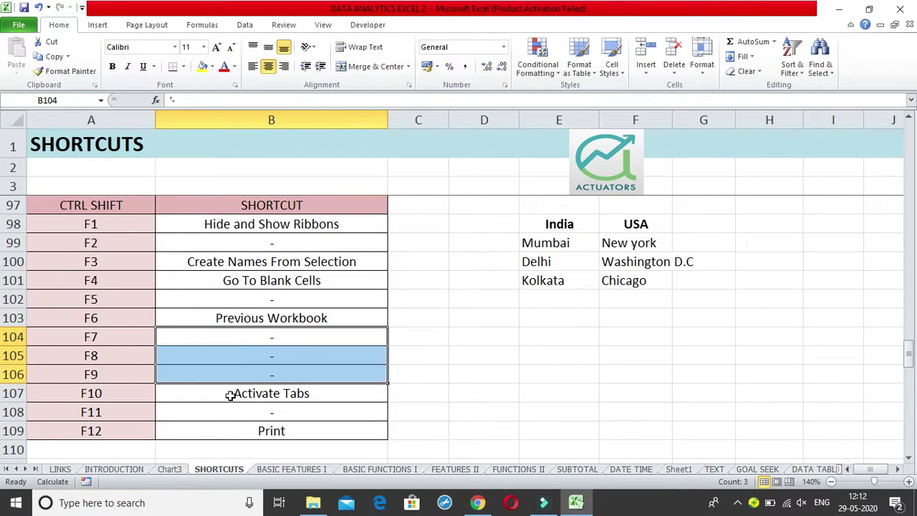
click(228, 399)
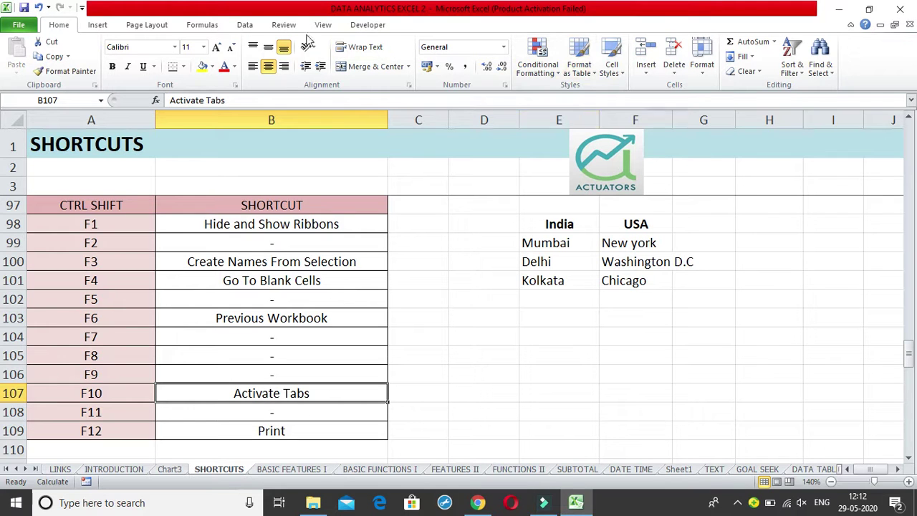
click(507, 305)
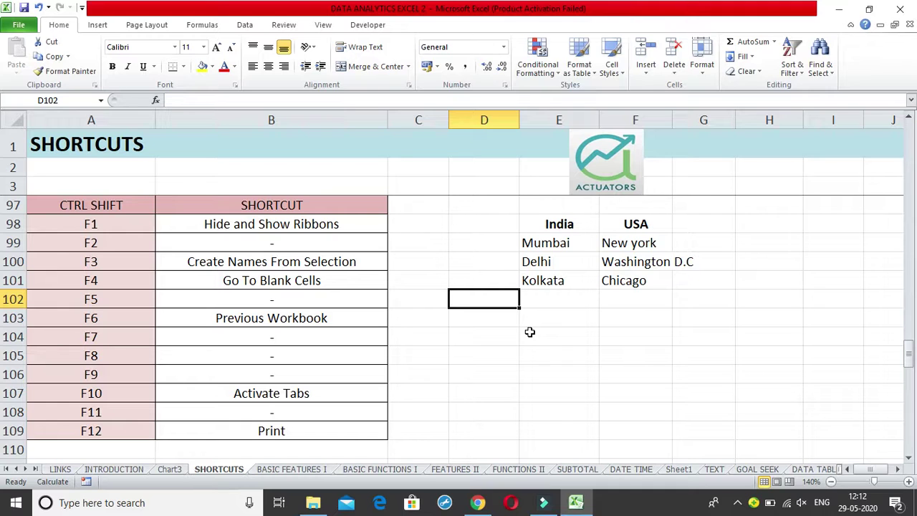
key(ctrl+shift+F10)
key(ctrl+shift+F10)
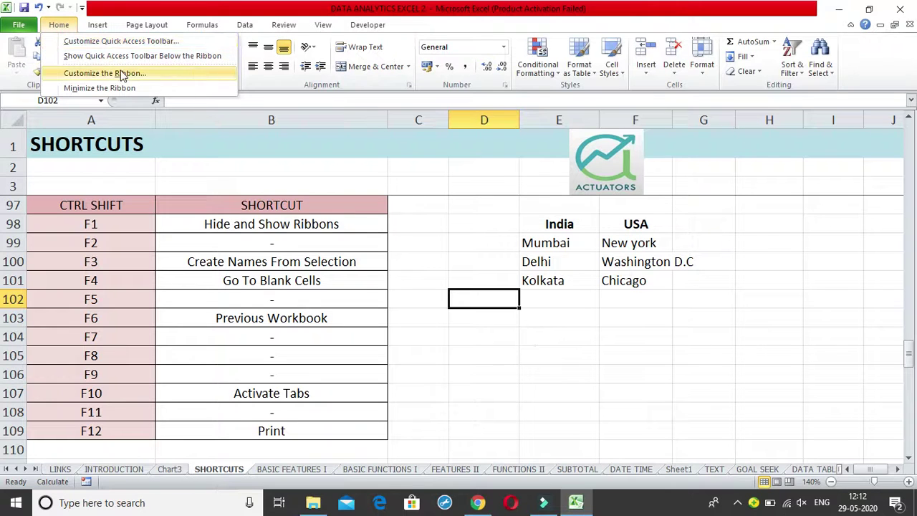
click(400, 32)
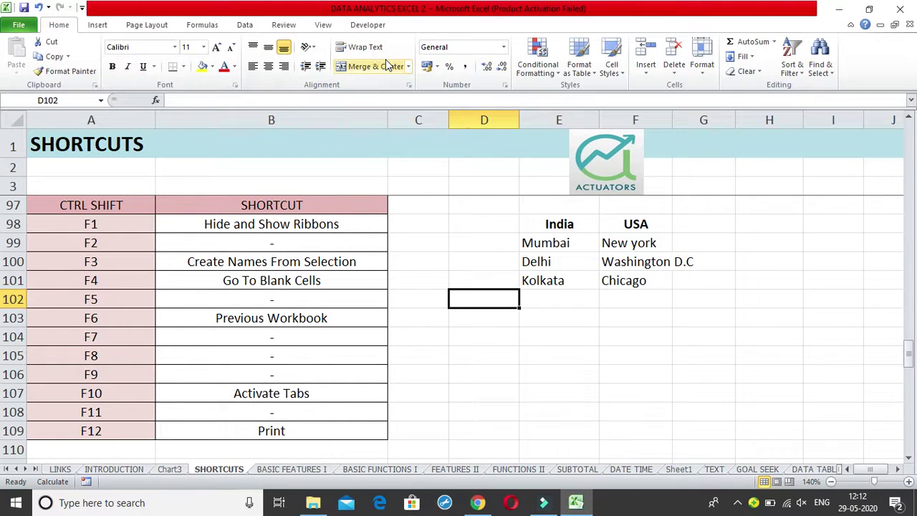
key(alt)
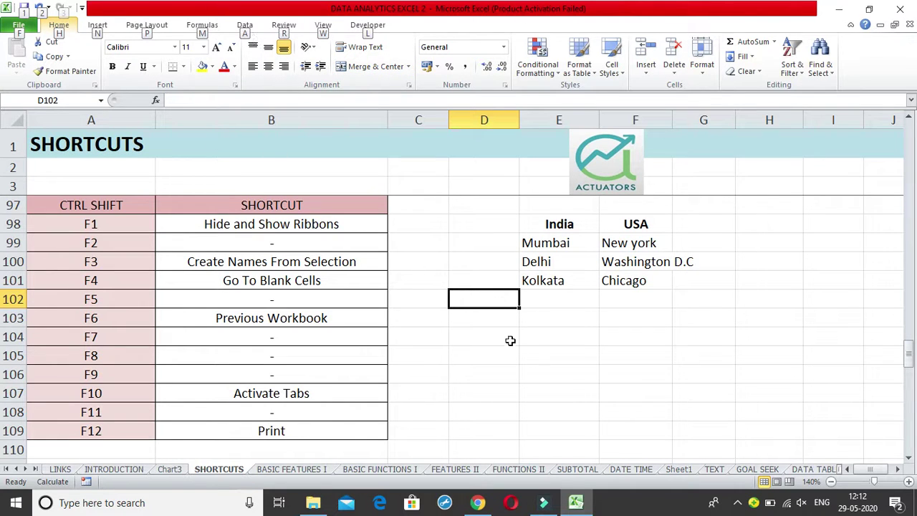
click(539, 328)
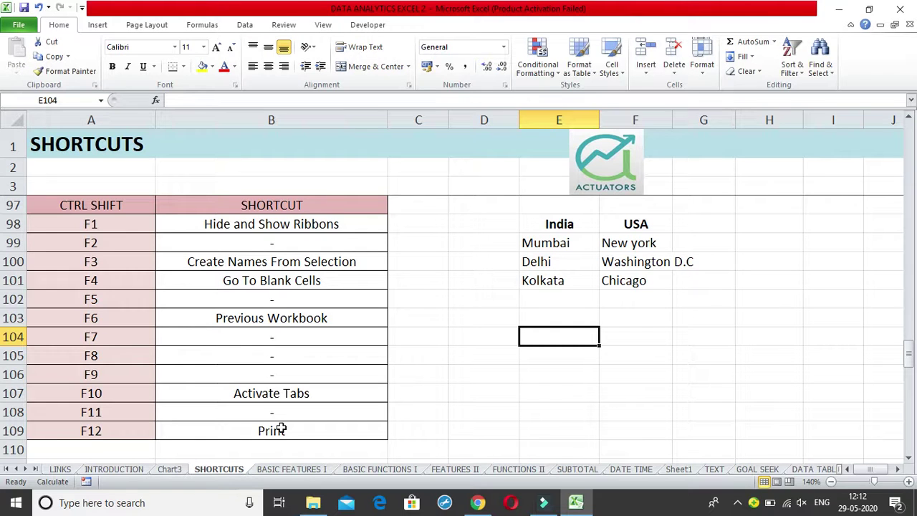
key(ctrl+shift+F12)
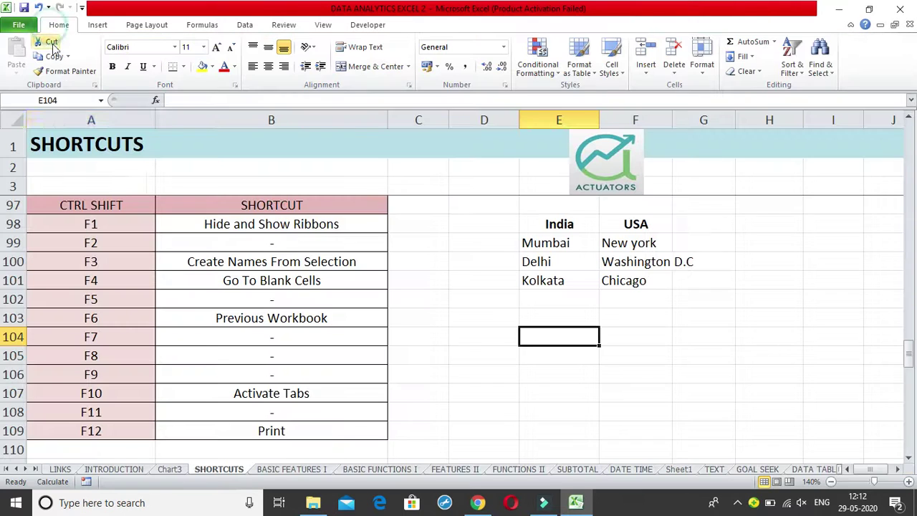
click(54, 26)
drag(521, 430, 409, 439)
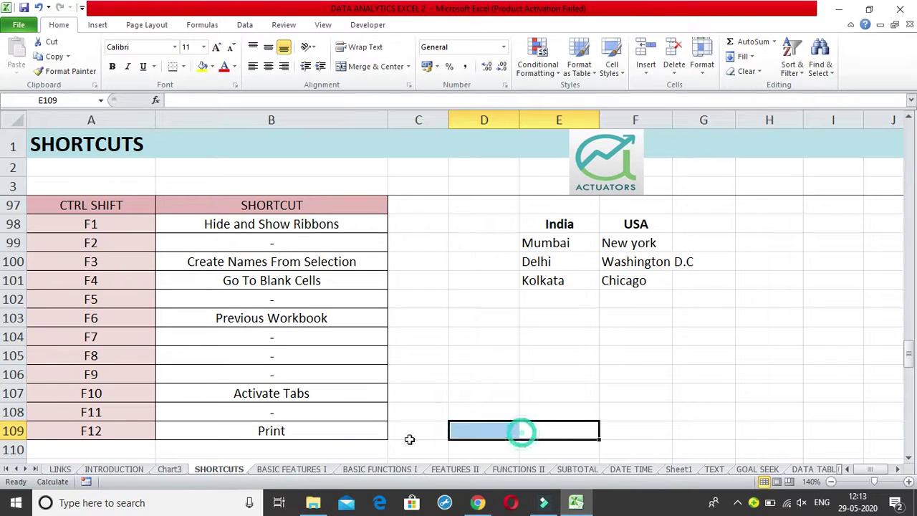
click(89, 426)
drag(126, 224, 96, 377)
click(98, 208)
- Arrow down through the SHIFT CTRL table to SPACE BAR, then select the INSERT, DELETE and HOME entries
key(Down)
key(Down)
key(Down)
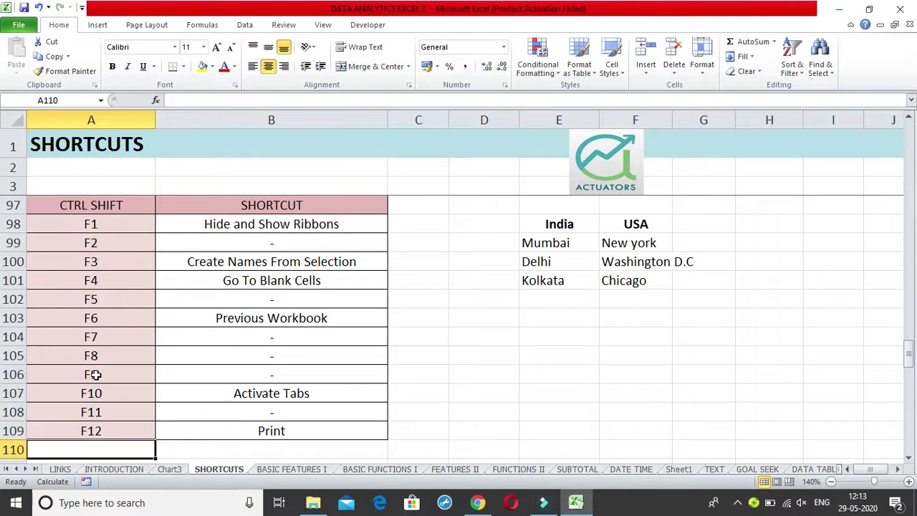
key(Down)
key(Down)
key(Down)
key(Down)
key(Down)
key(Down)
key(Down)
key(Down)
key(Down)
key(Down)
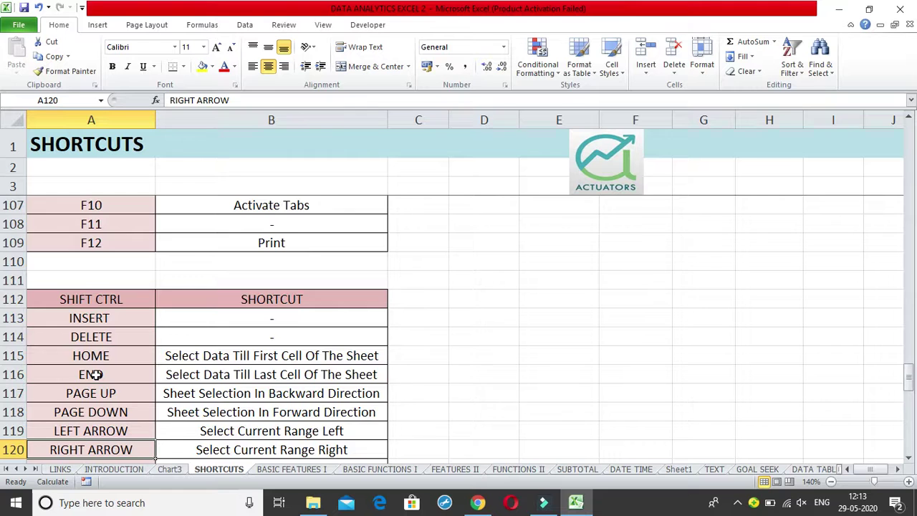
key(Down)
key(Down)
key(Down)
key(Down)
key(Down)
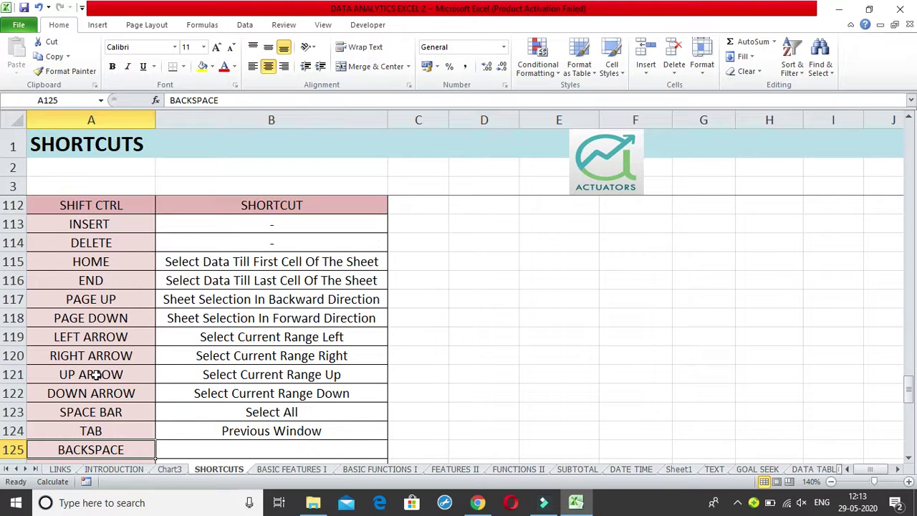
key(Down)
key(Down)
key(Up)
key(Up)
key(Up)
key(Up)
key(Up)
key(Up)
key(Up)
key(Up)
key(Up)
key(Up)
key(Up)
key(Up)
key(Up)
key(Up)
key(Up)
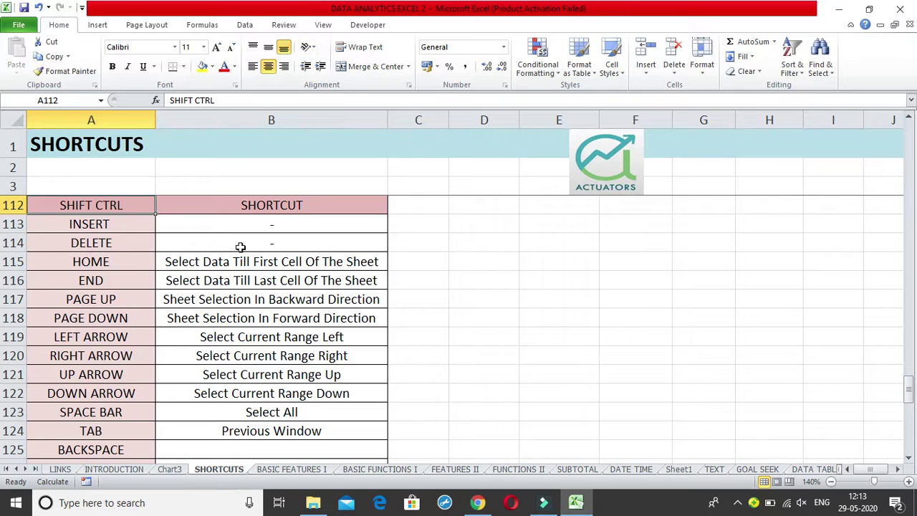
click(123, 220)
click(100, 246)
click(117, 262)
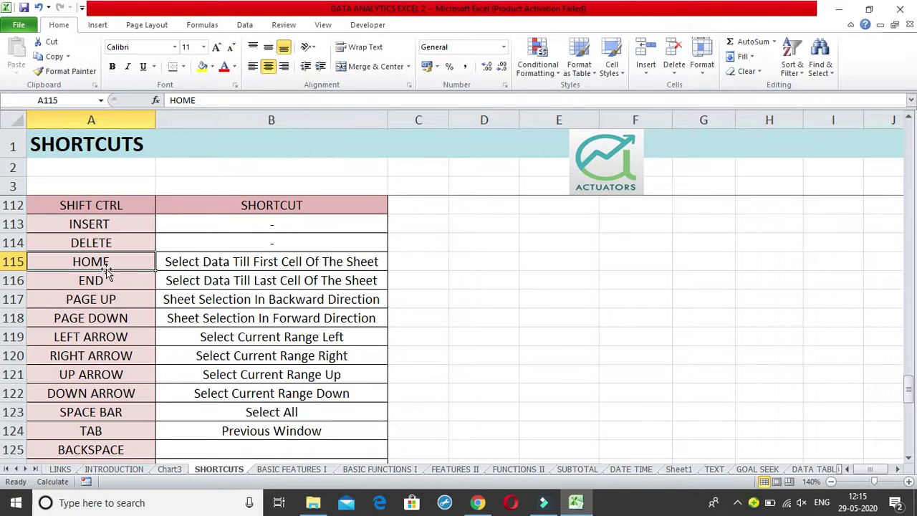
click(236, 263)
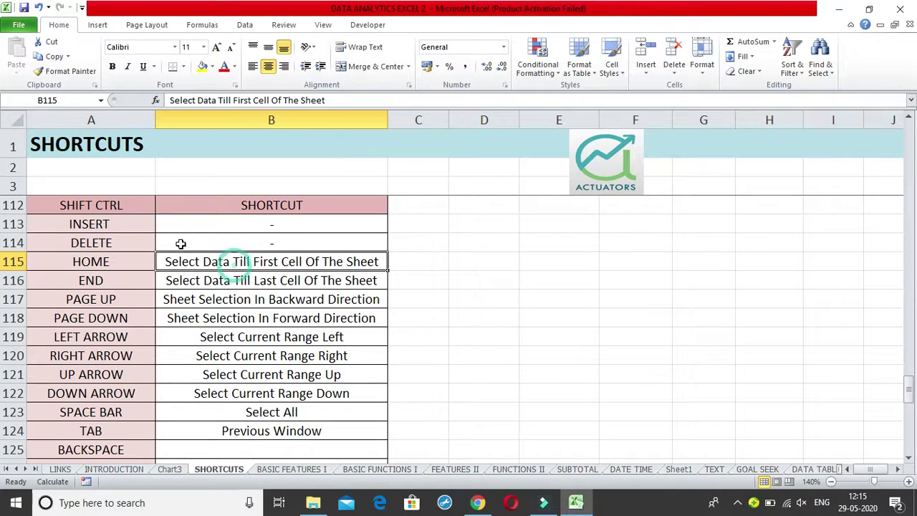
click(126, 209)
click(111, 260)
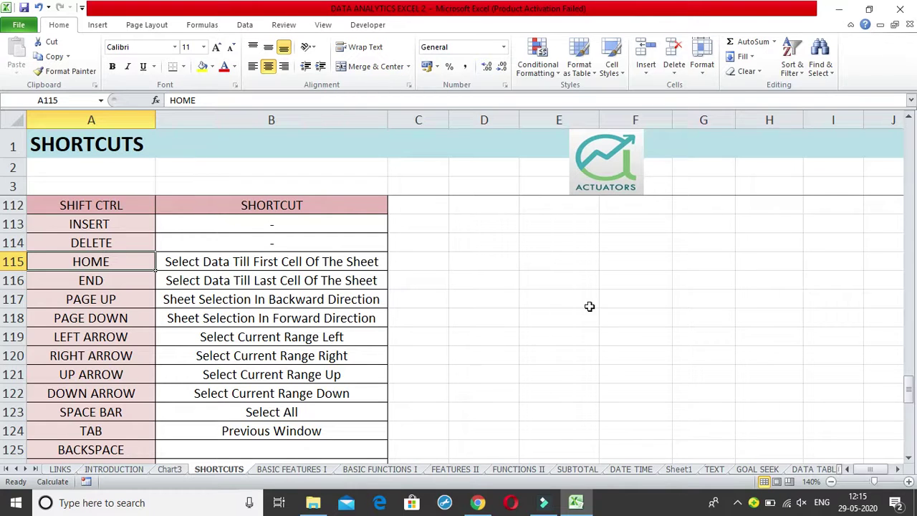
click(534, 273)
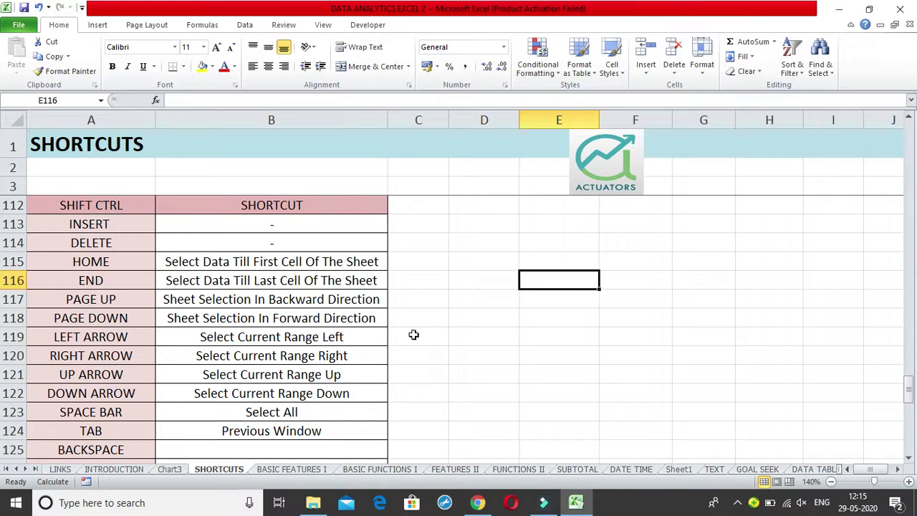
key(ctrl+shift+Home)
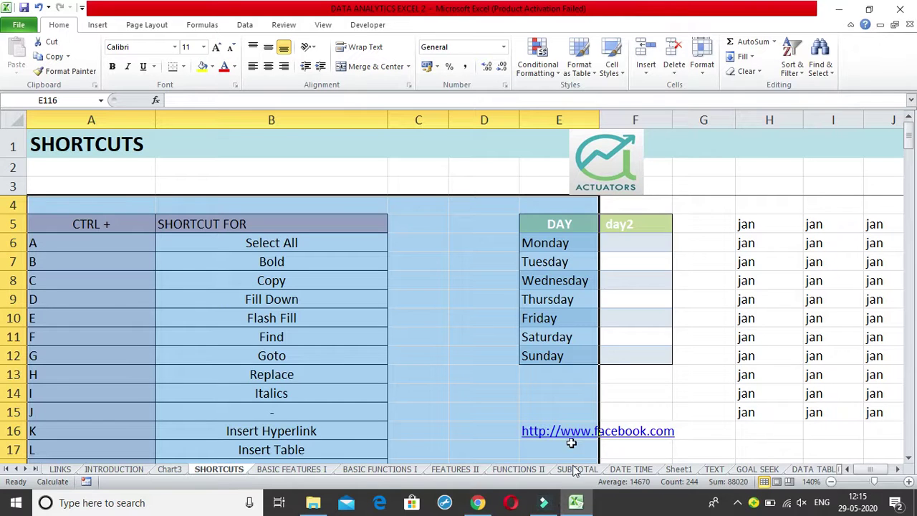
scroll(539, 366, down, 14)
scroll(533, 354, down, 20)
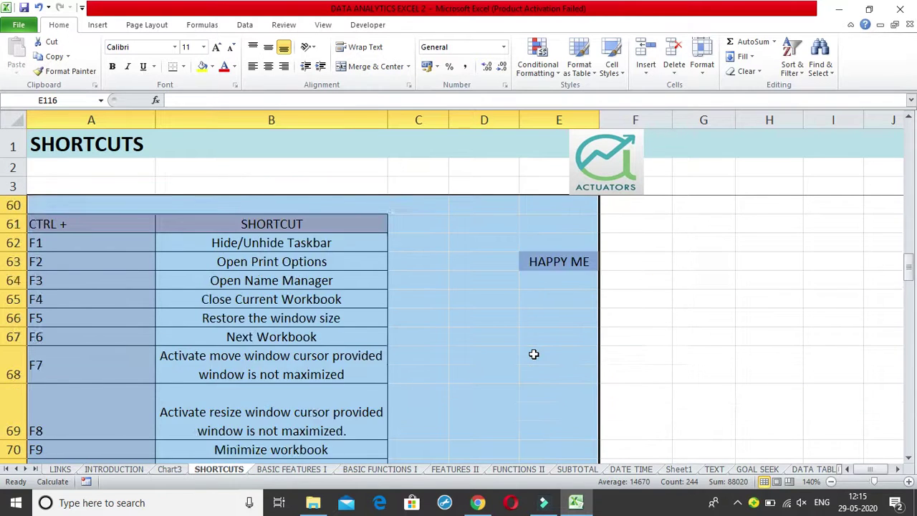
scroll(559, 308, up, 3)
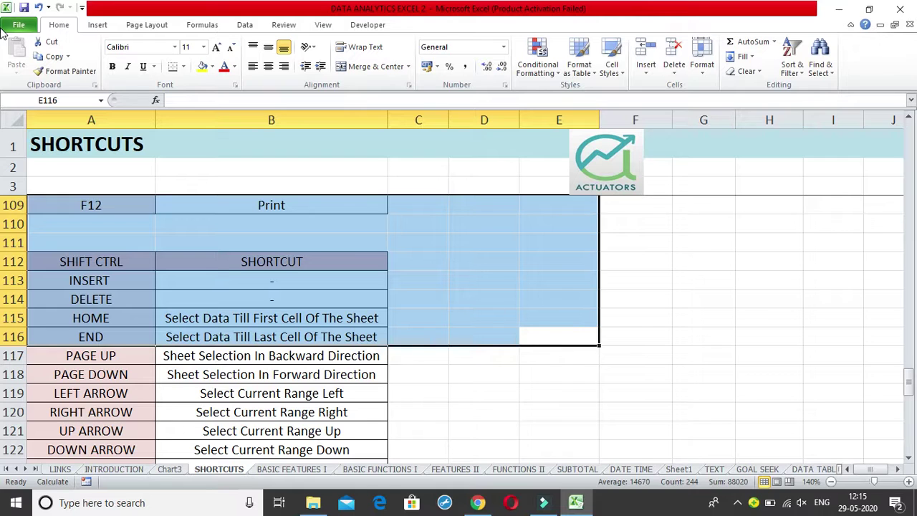
click(484, 334)
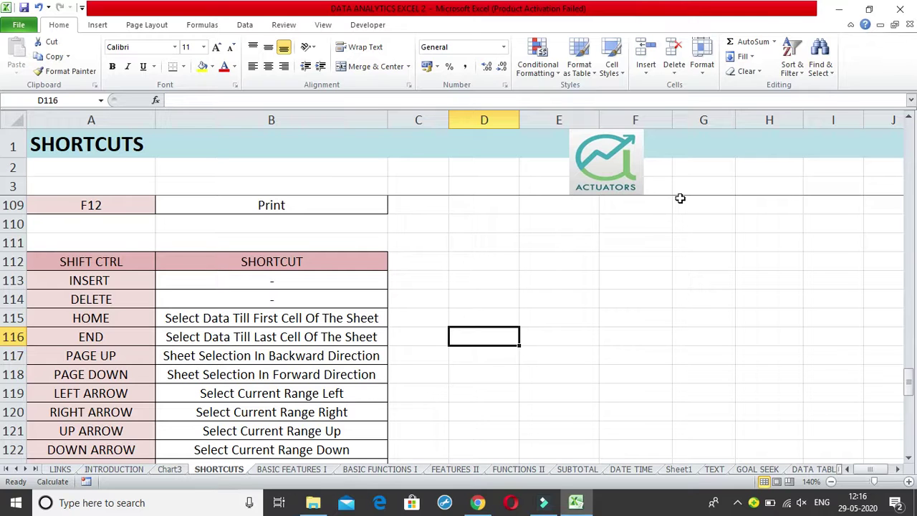
key(End)
key(ctrl+shift+End)
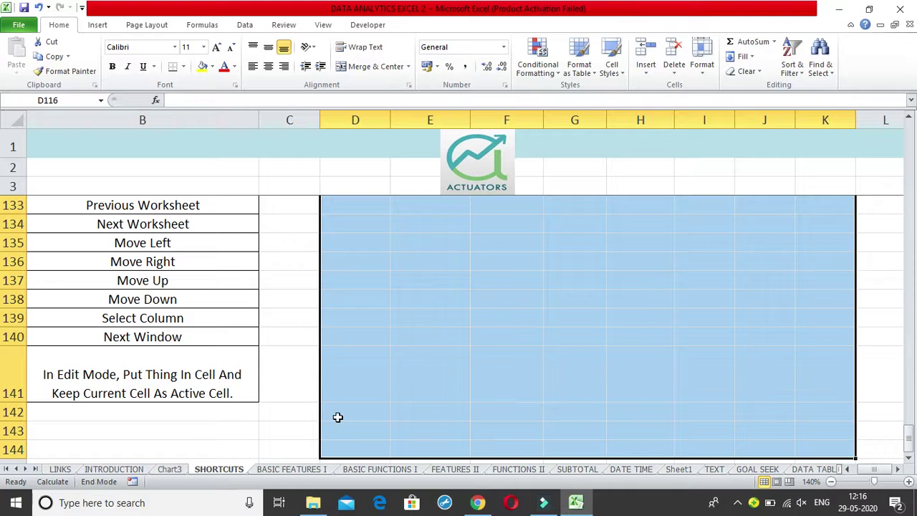
scroll(648, 436, up, 2)
scroll(648, 437, up, 7)
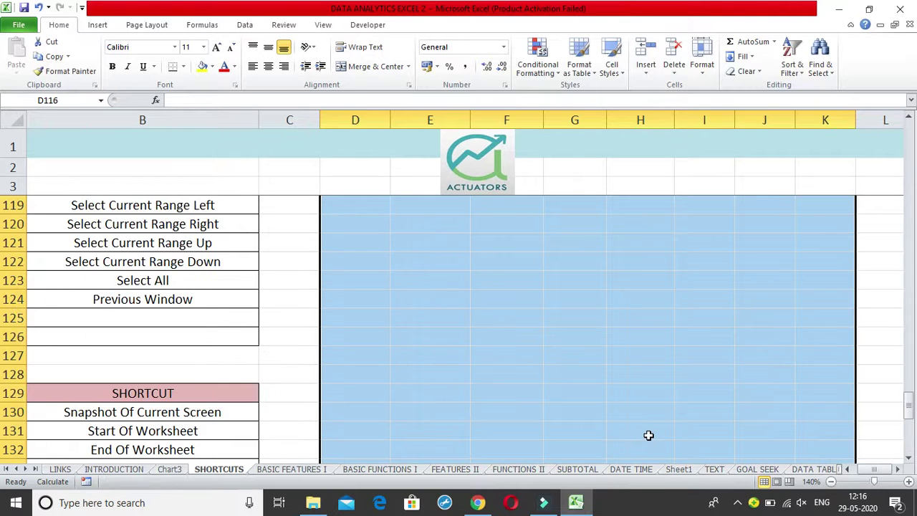
scroll(533, 380, down, 2)
scroll(473, 387, down, 2)
scroll(615, 350, left, 1)
scroll(614, 350, up, 2)
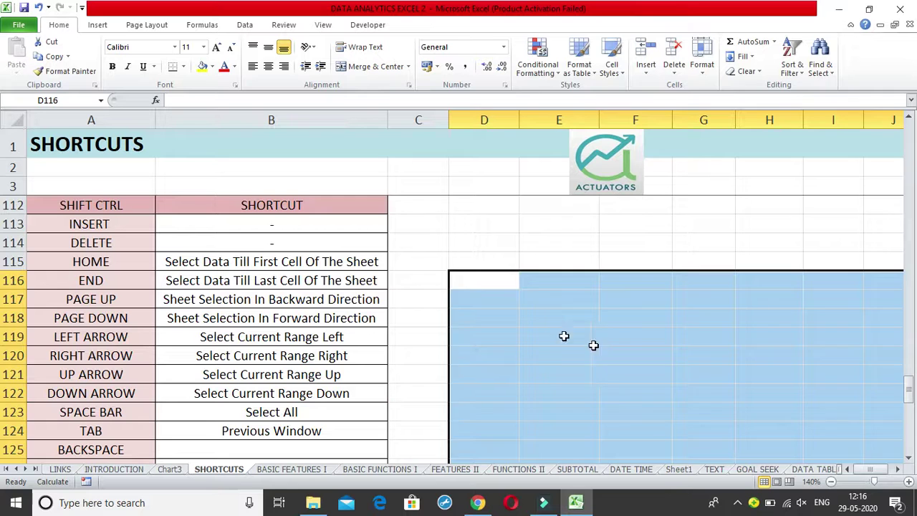
click(502, 284)
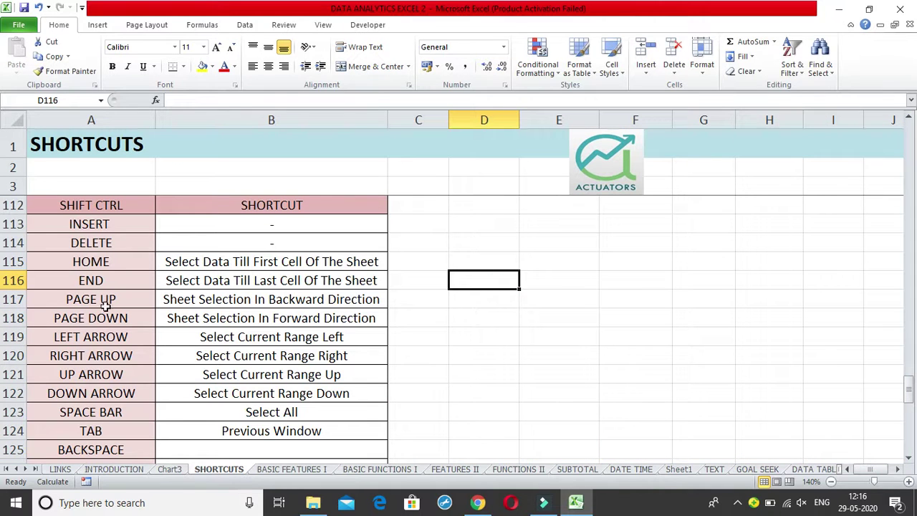
click(132, 302)
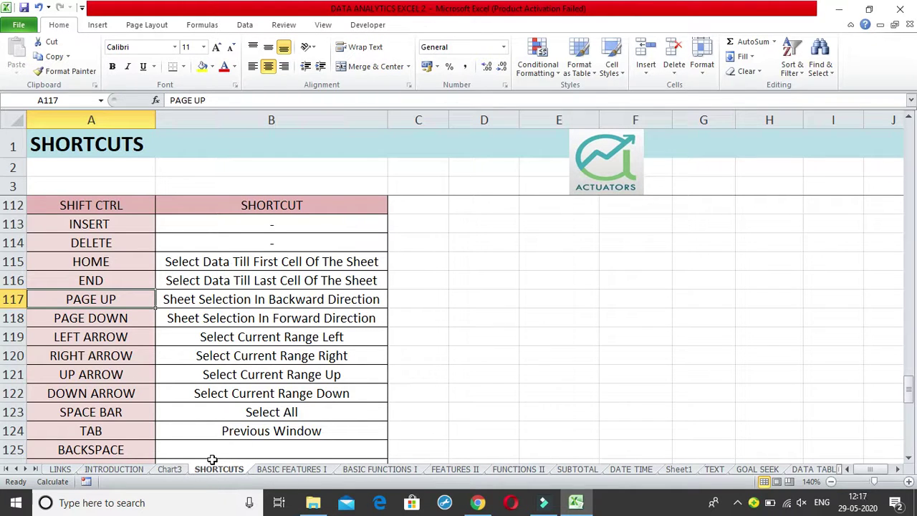
key(ctrl+Page_Up)
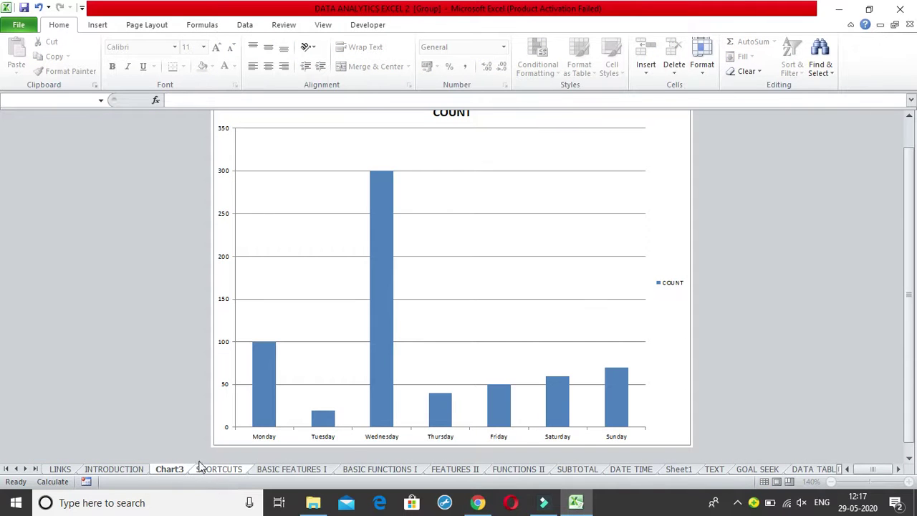
key(ctrl+Page_Up)
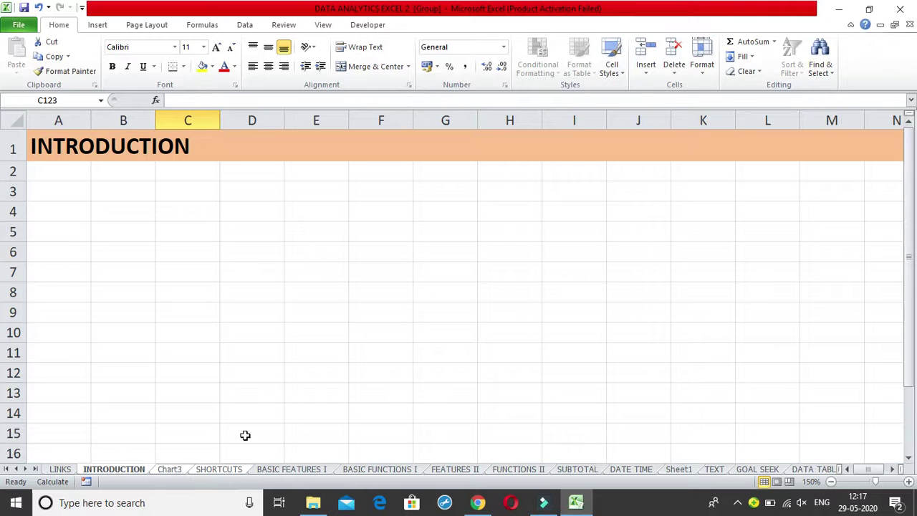
key(ctrl+Page_Up)
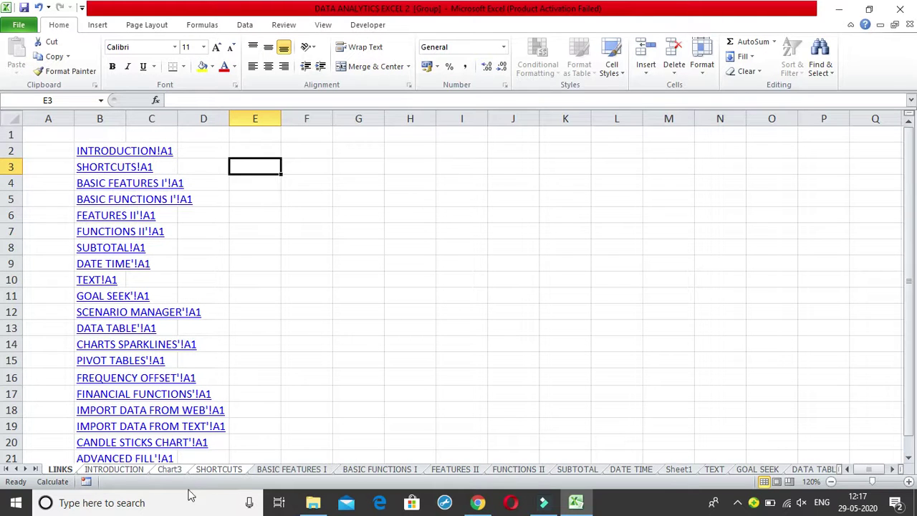
right_click(219, 469)
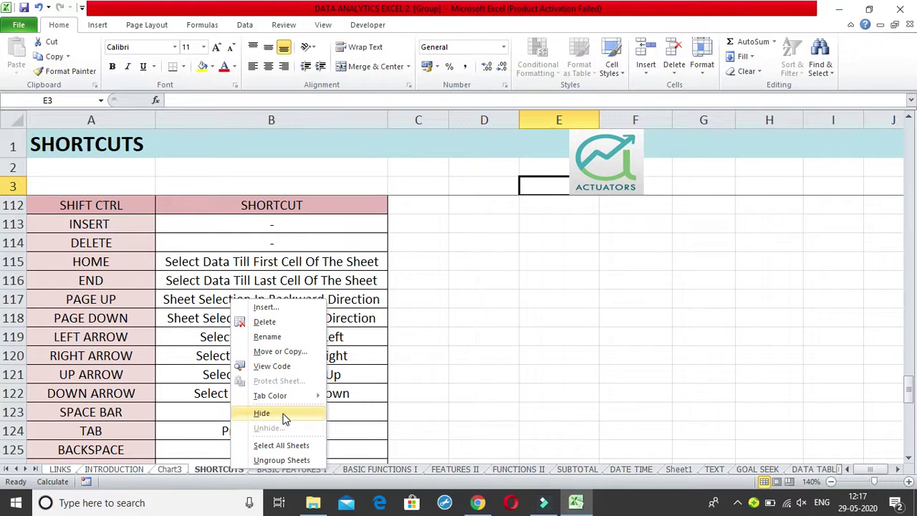
click(309, 414)
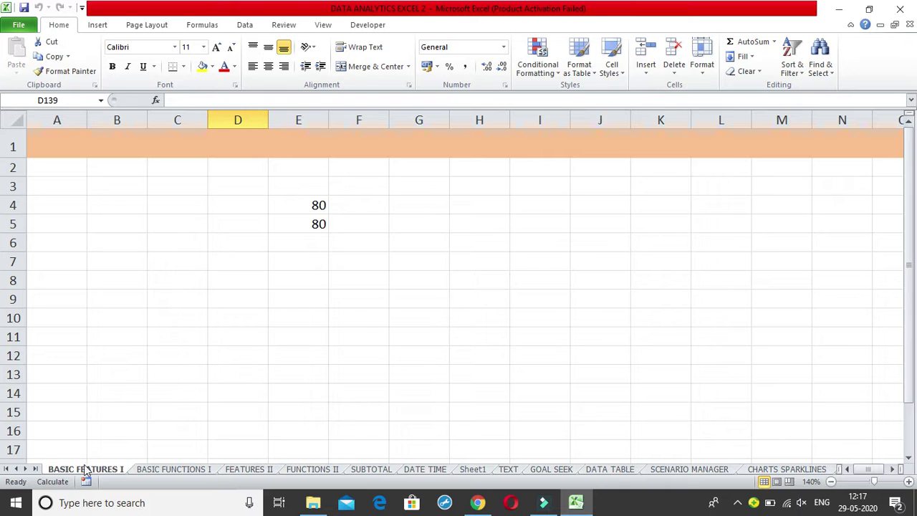
right_click(45, 469)
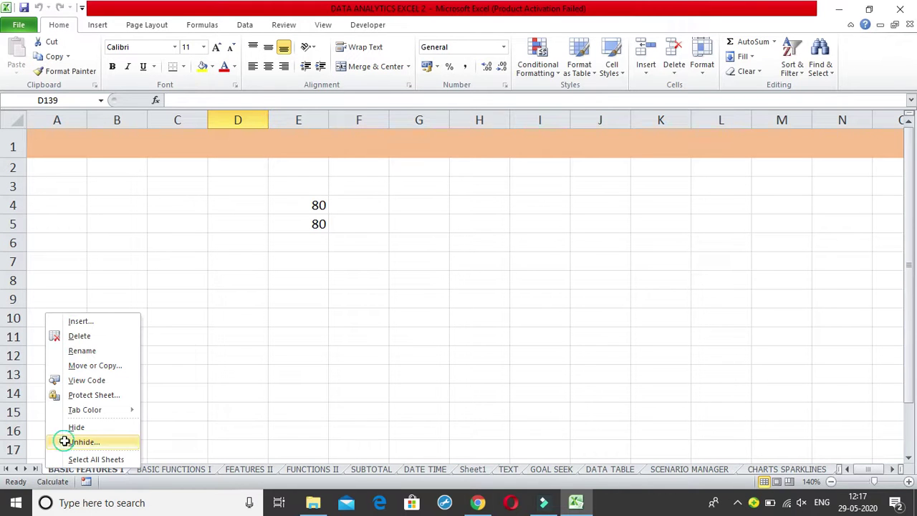
click(65, 442)
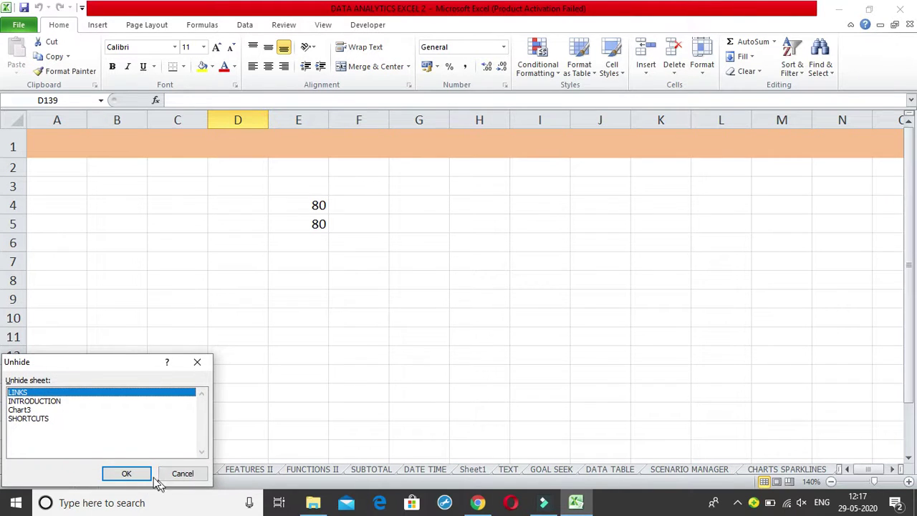
click(142, 475)
right_click(86, 460)
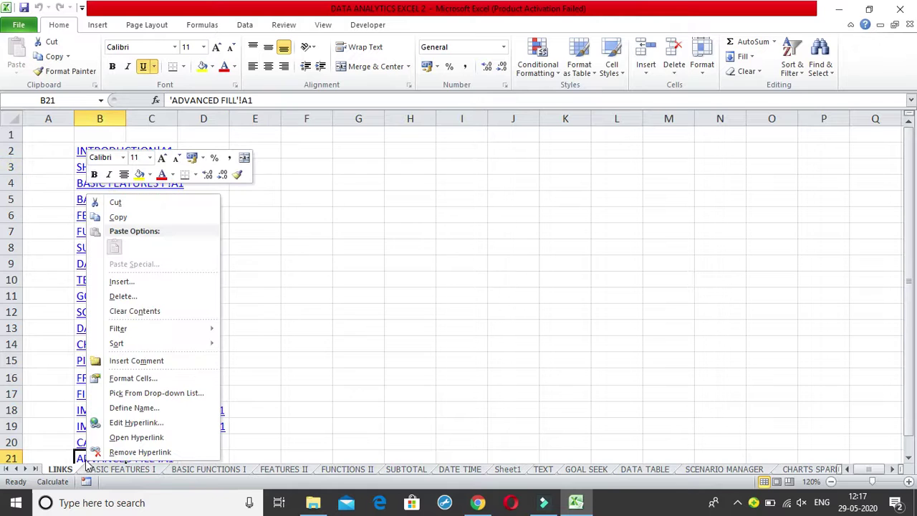
right_click(141, 474)
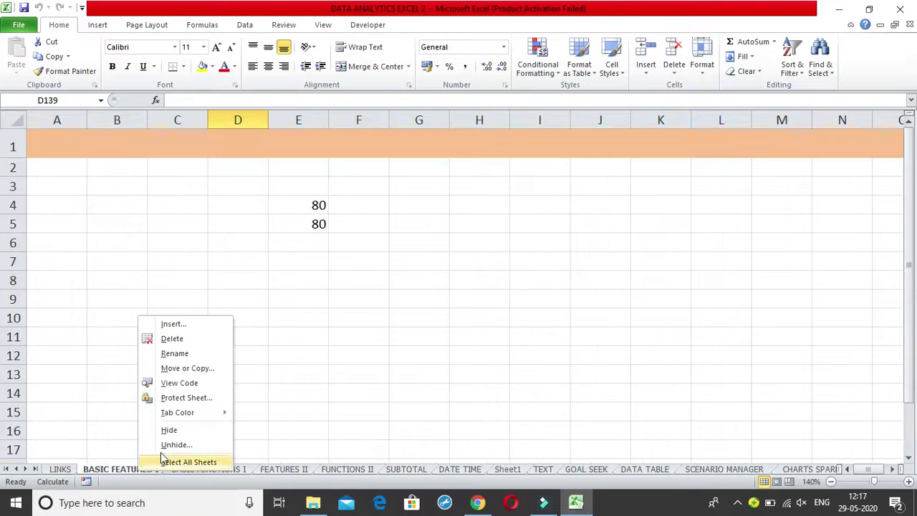
click(164, 442)
click(88, 410)
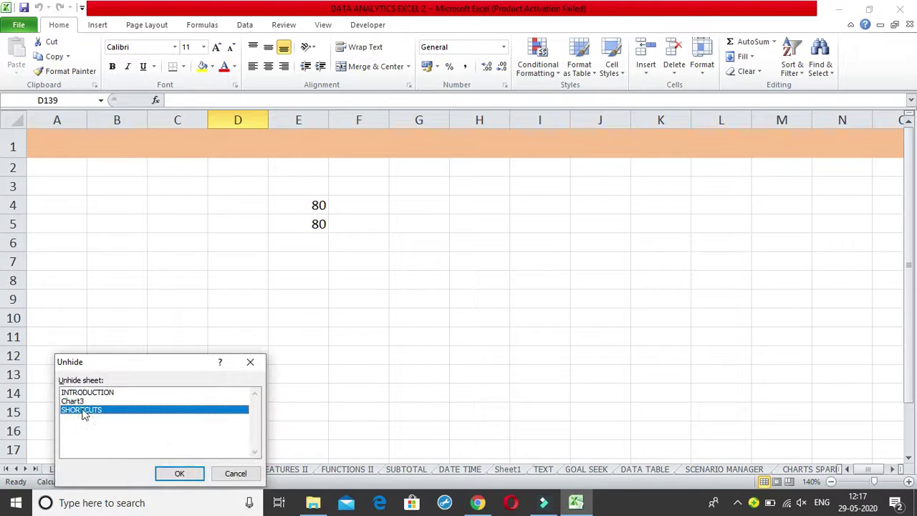
click(191, 479)
right_click(157, 472)
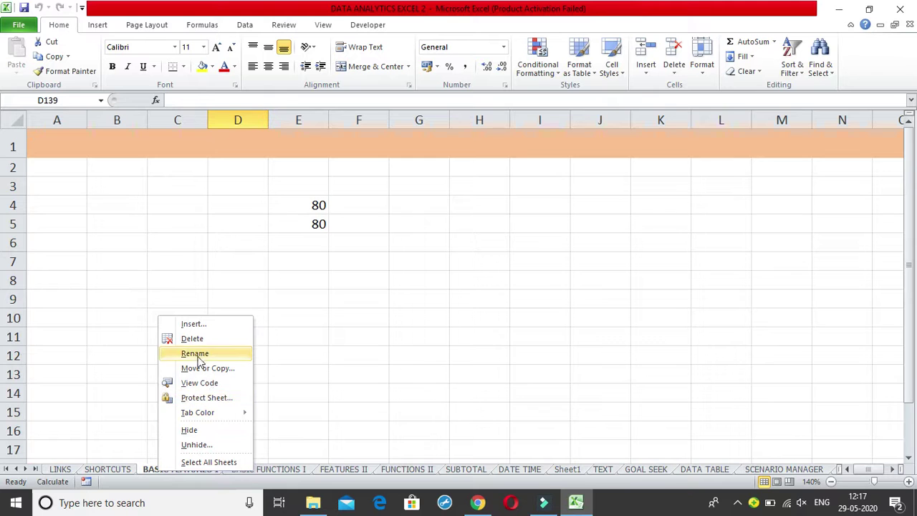
click(219, 440)
click(243, 473)
click(175, 469)
right_click(185, 469)
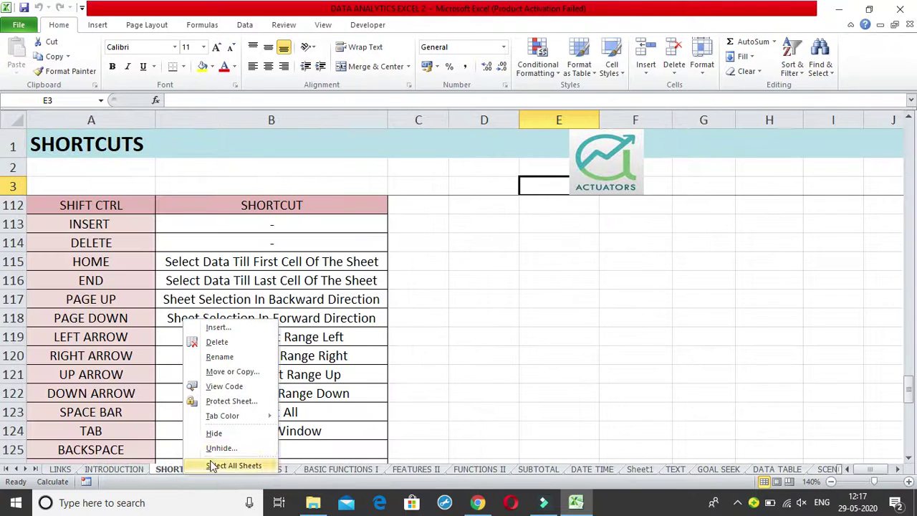
click(224, 448)
click(227, 472)
click(221, 441)
click(222, 469)
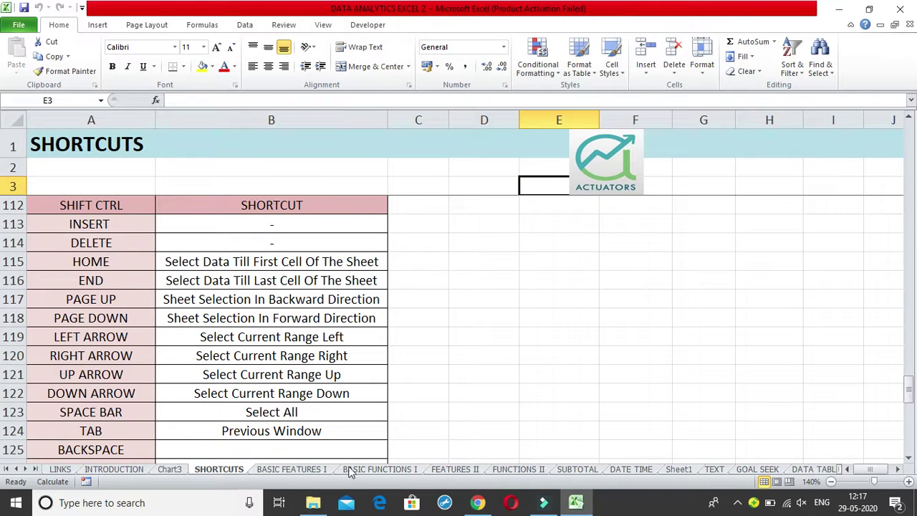
click(140, 315)
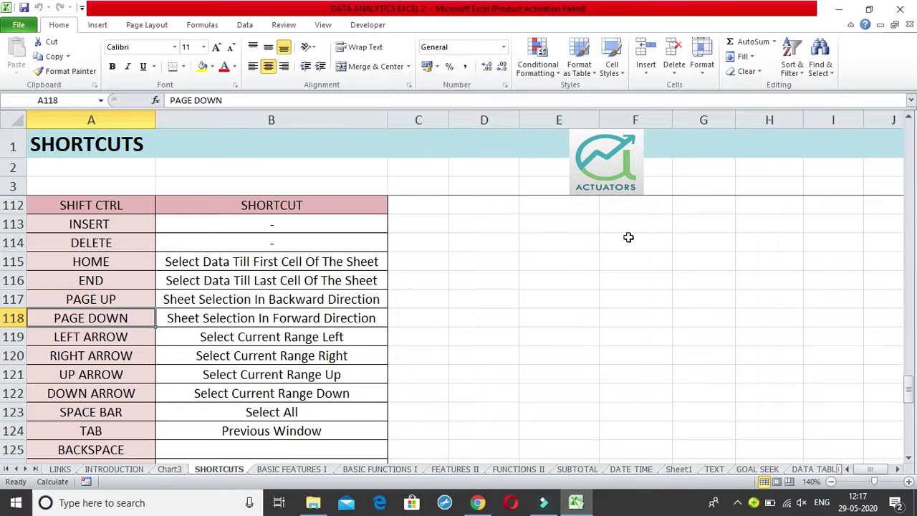
- Extend the sheet group forward to BASIC FEATURES I and BASIC FUNCTIONS I with Ctrl+Shift+PageDown
key(ctrl+shift+Page_Down)
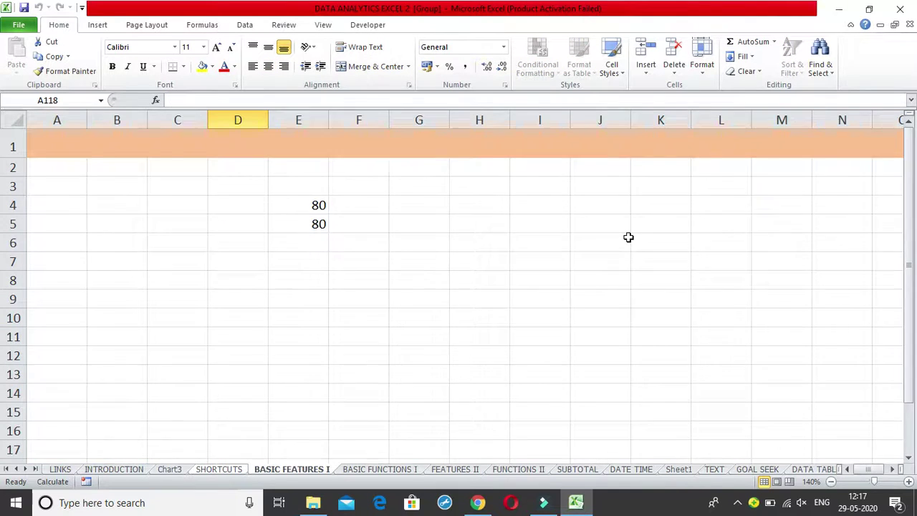
key(ctrl+shift+Page_Down)
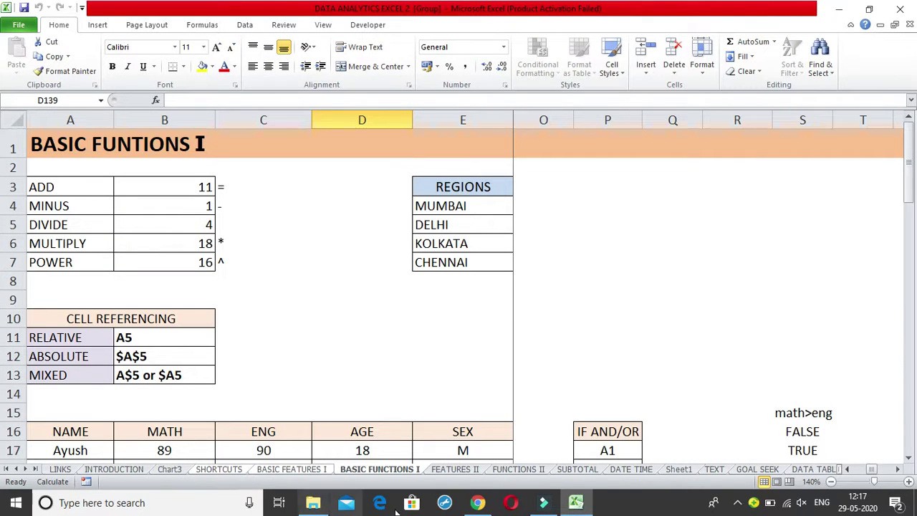
right_click(398, 468)
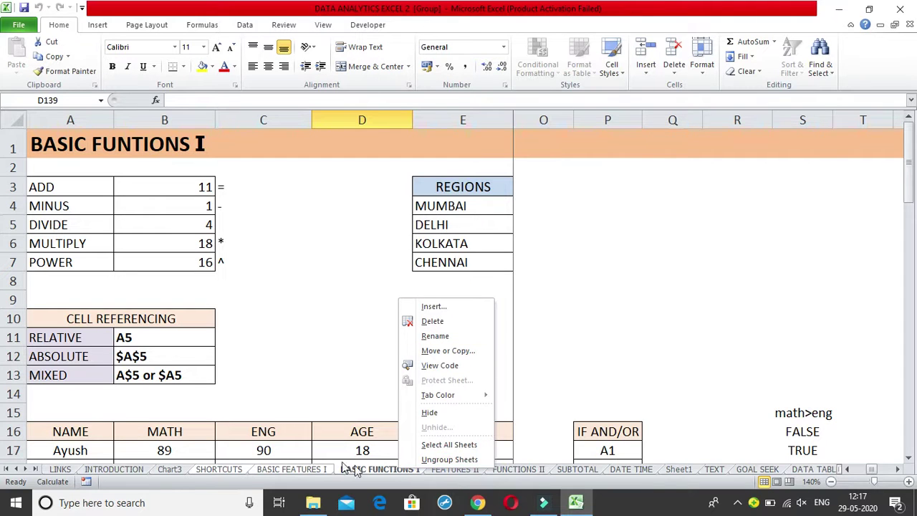
click(295, 297)
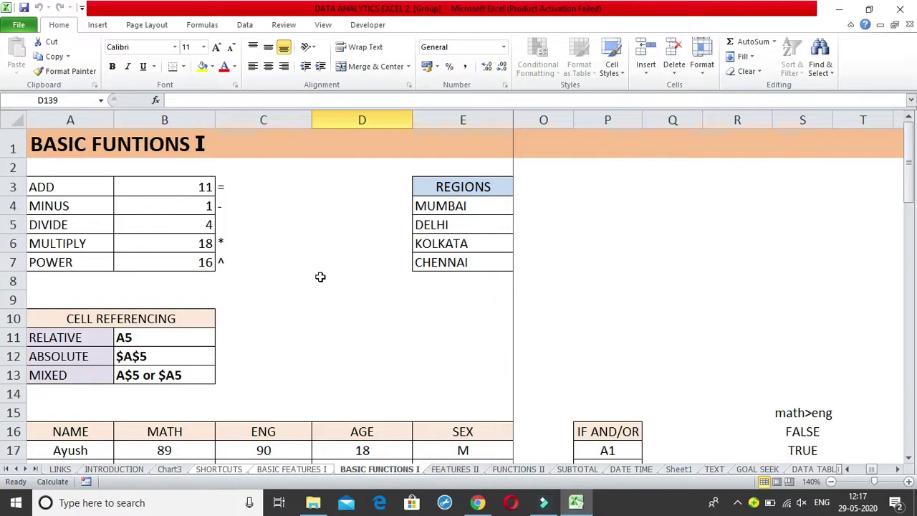
- Enter hello in D1 of the grouped sheets and switch back to the SHORTCUTS sheet
click(365, 153)
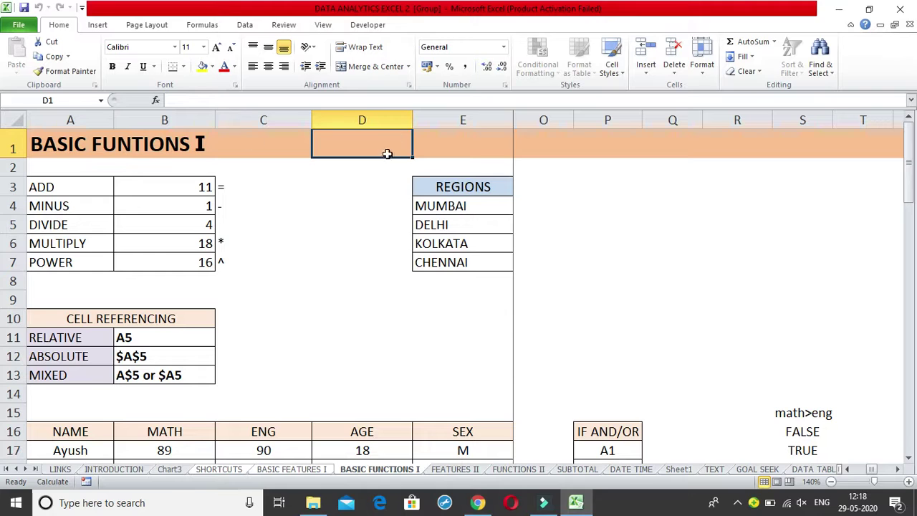
text(hello)
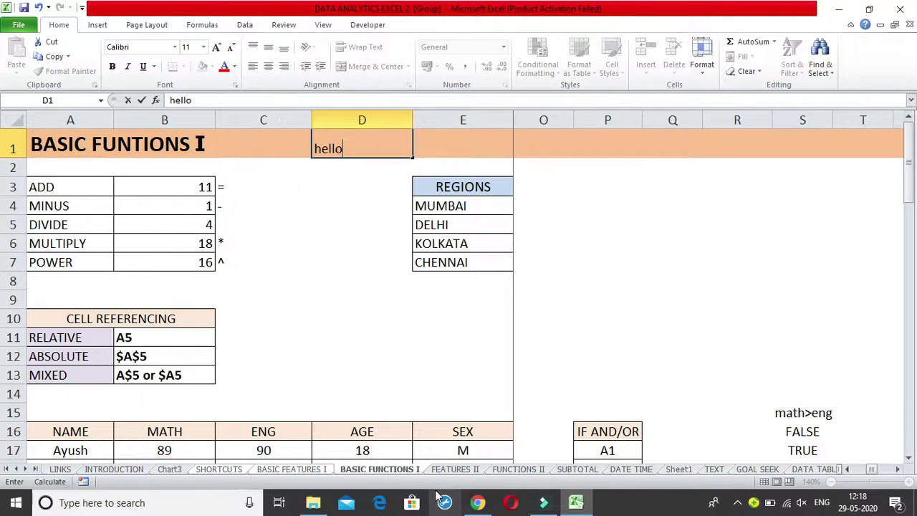
key(ctrl+Page_Up)
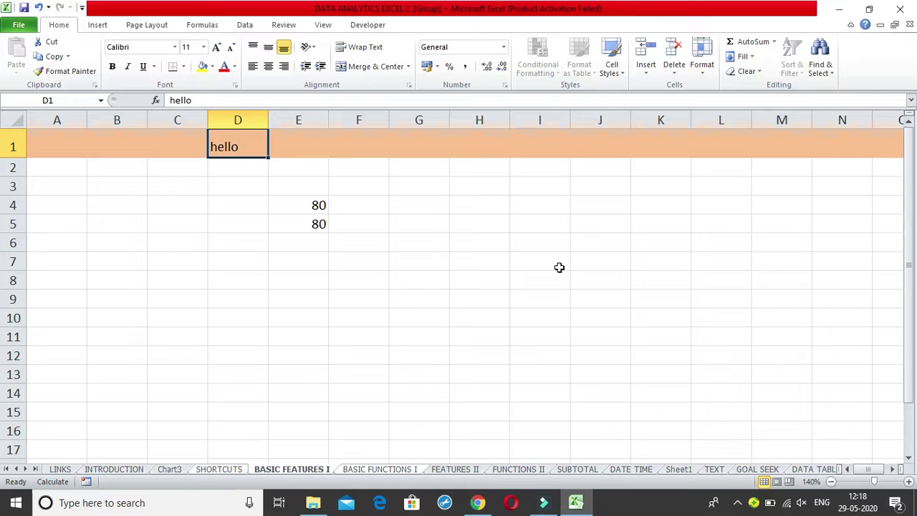
key(ctrl+Page_Up)
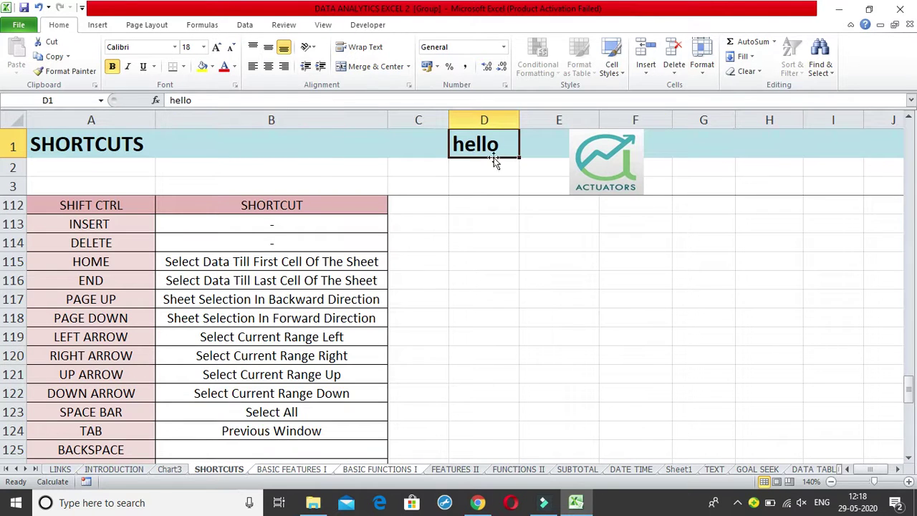
- Delete hello from D1 across all grouped sheets
click(498, 446)
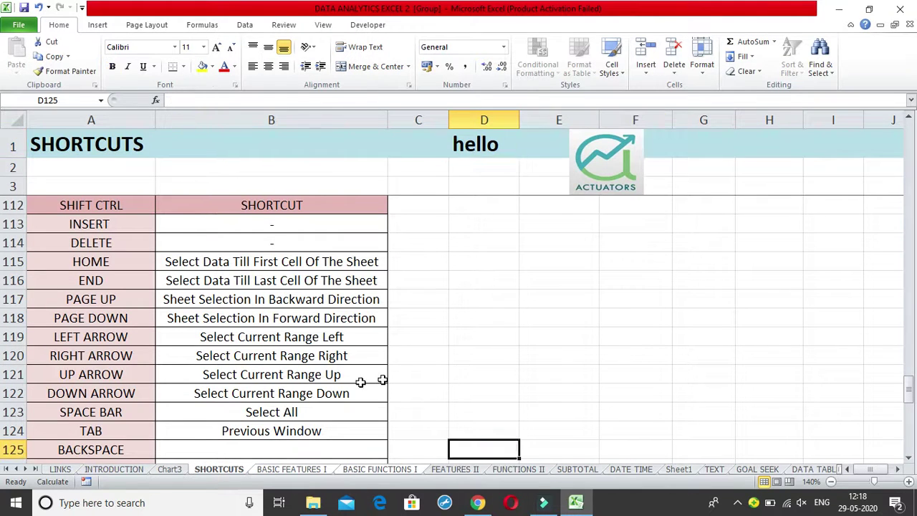
scroll(446, 327, up, 3)
click(477, 151)
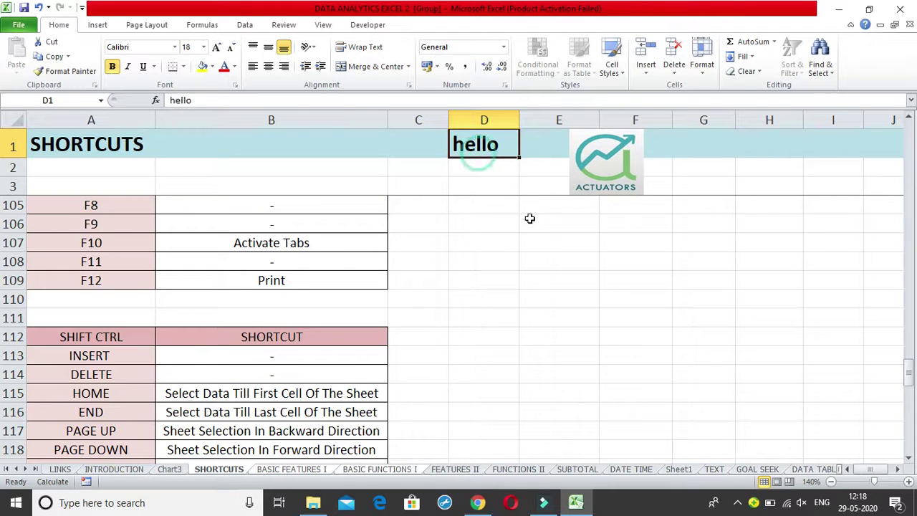
key(Delete)
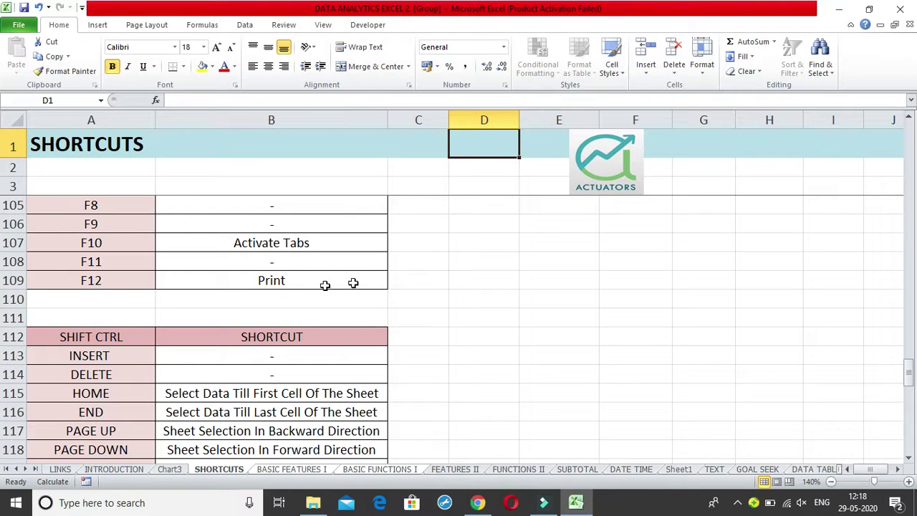
- Check BASIC FEATURES I and BASIC FUNCTIONS I are cleared, then return to SHORTCUTS at PAGE DOWN cell A118
click(275, 469)
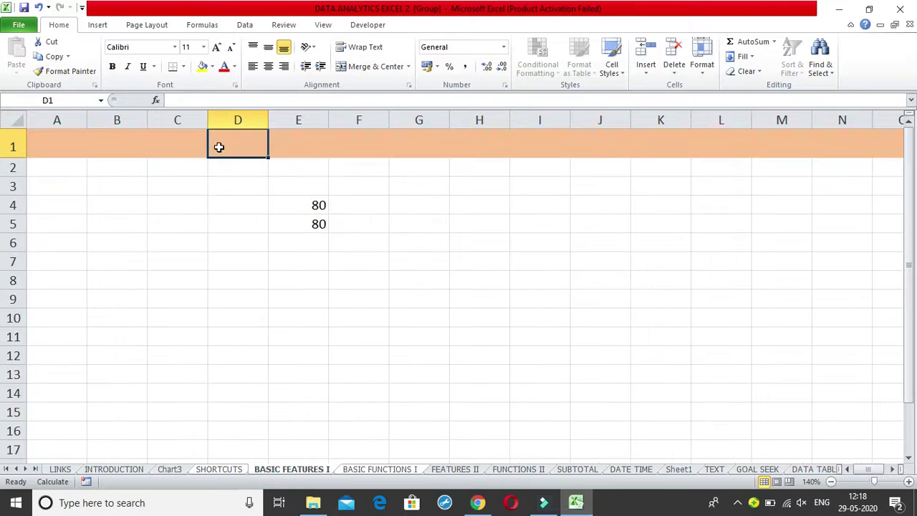
click(396, 470)
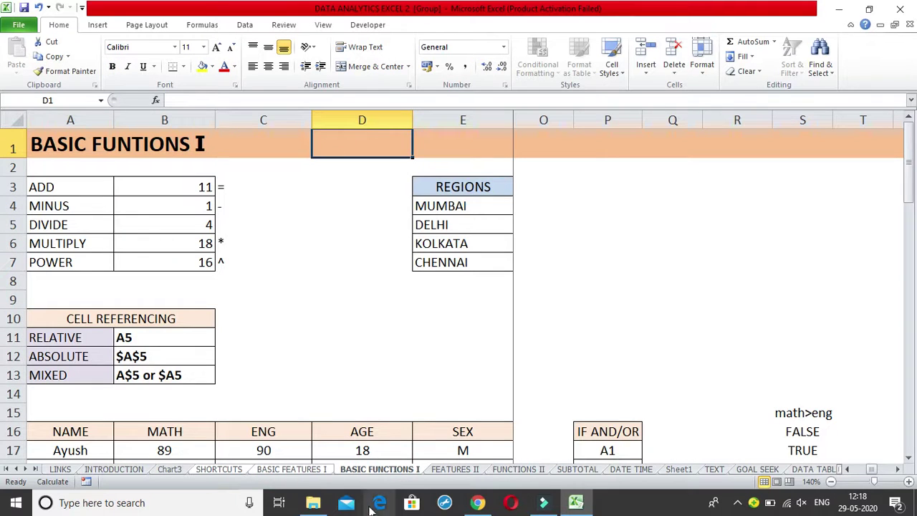
click(220, 469)
scroll(351, 387, down, 2)
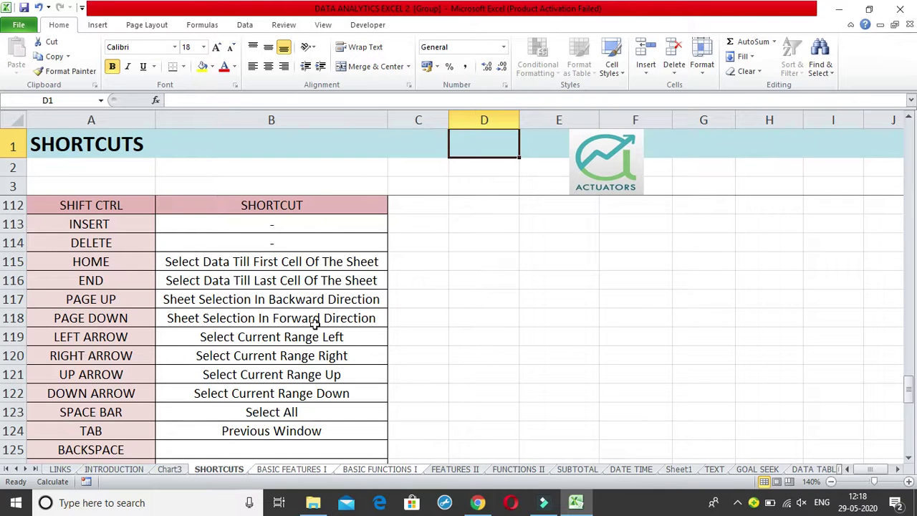
click(128, 323)
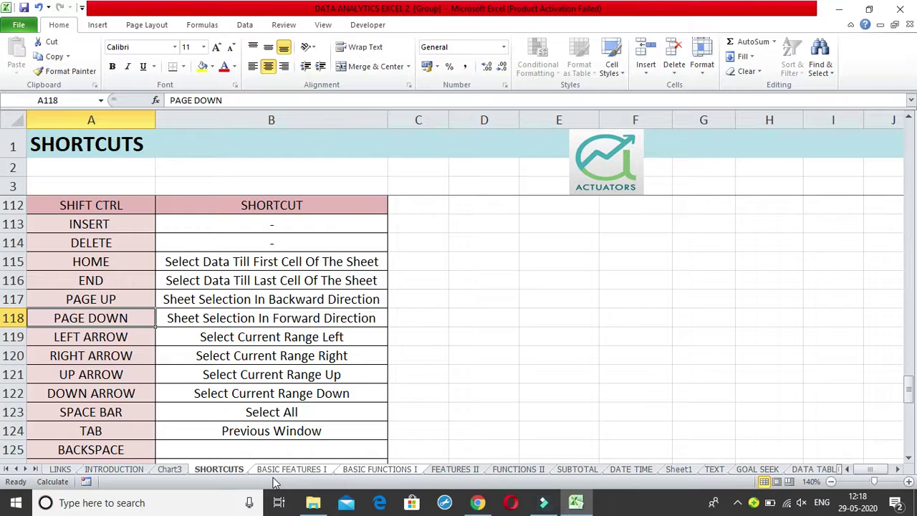
click(295, 472)
click(245, 469)
drag(119, 339, 215, 391)
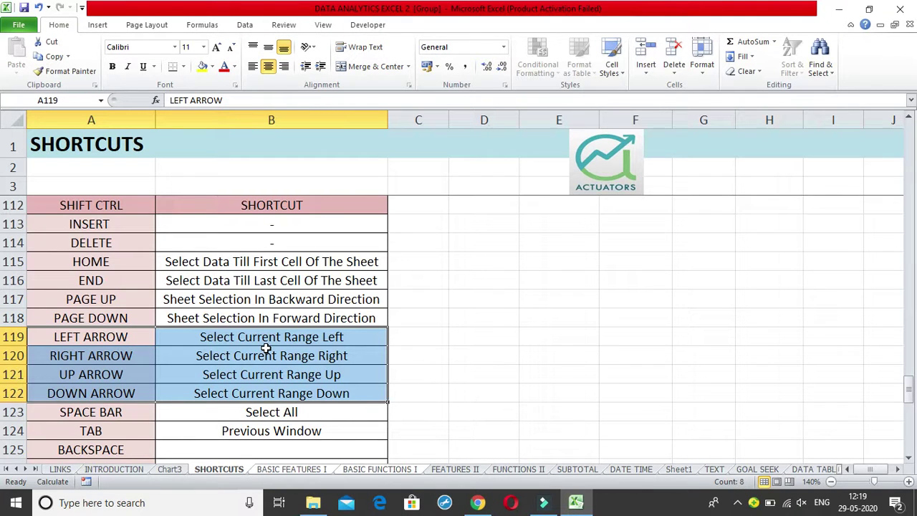
click(520, 294)
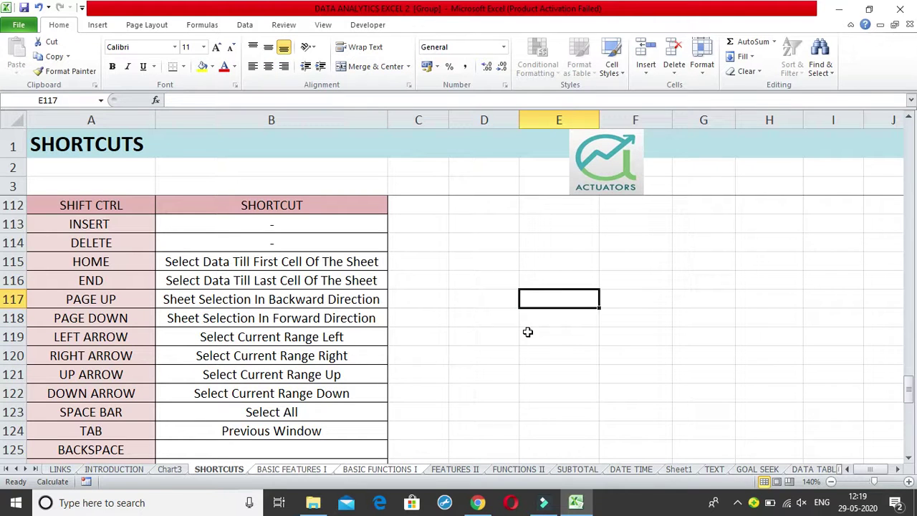
key(ctrl+shift+Left)
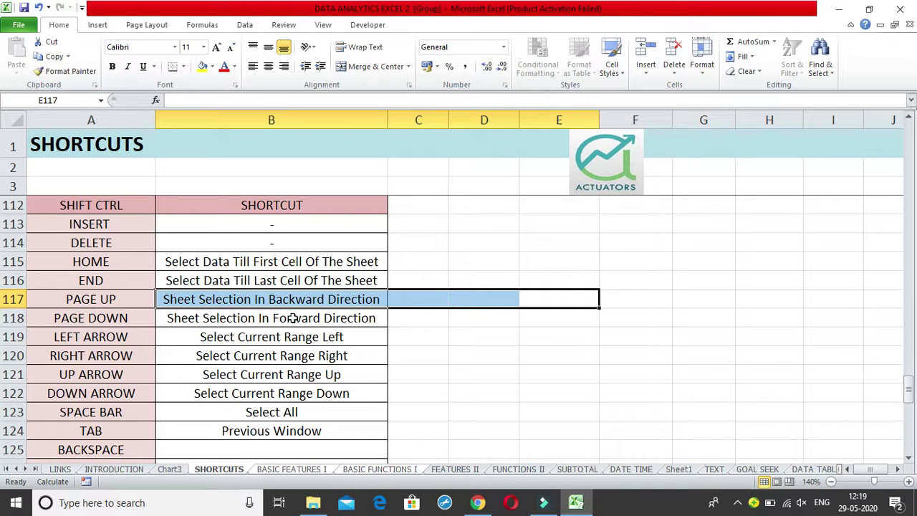
click(276, 300)
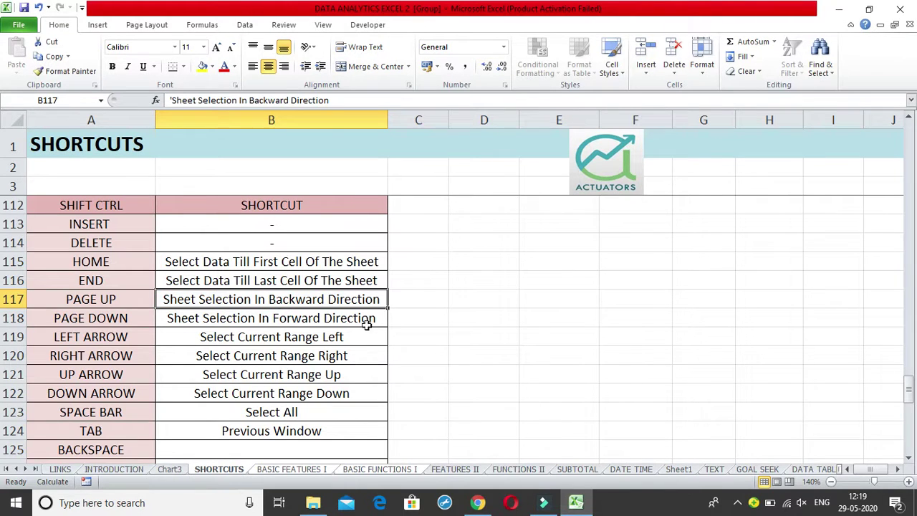
key(shift+Left)
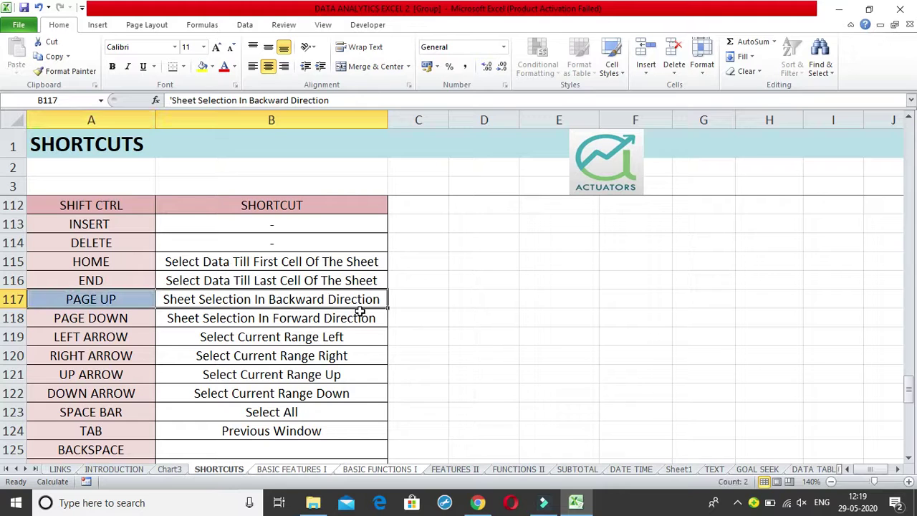
click(324, 296)
key(ctrl+shift+Right)
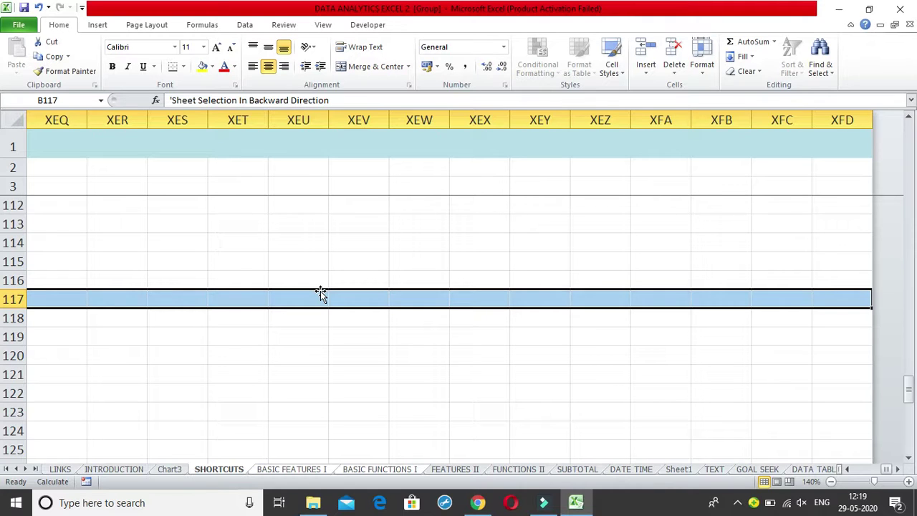
key(shift+BackSpace)
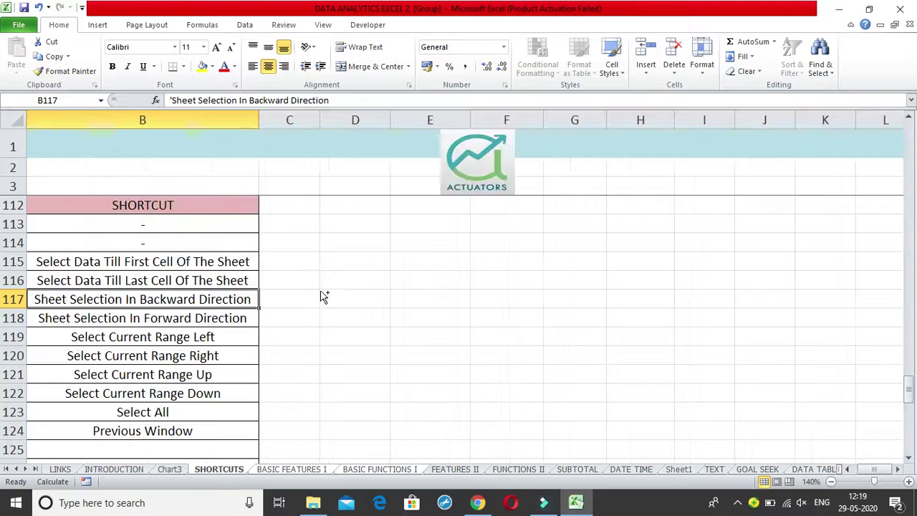
scroll(320, 291, left, 1)
key(Right)
key(Right)
key(ctrl+shift+Up)
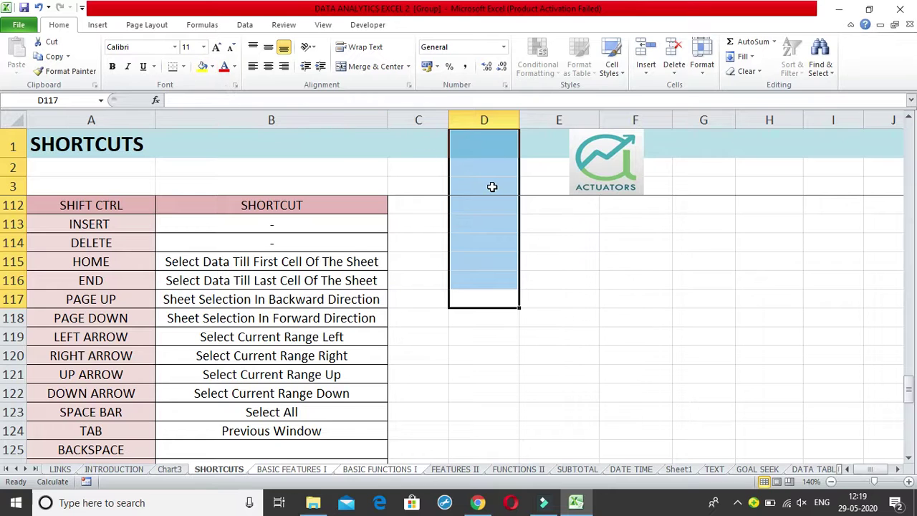
scroll(491, 187, up, 5)
scroll(488, 185, up, 16)
scroll(486, 183, down, 20)
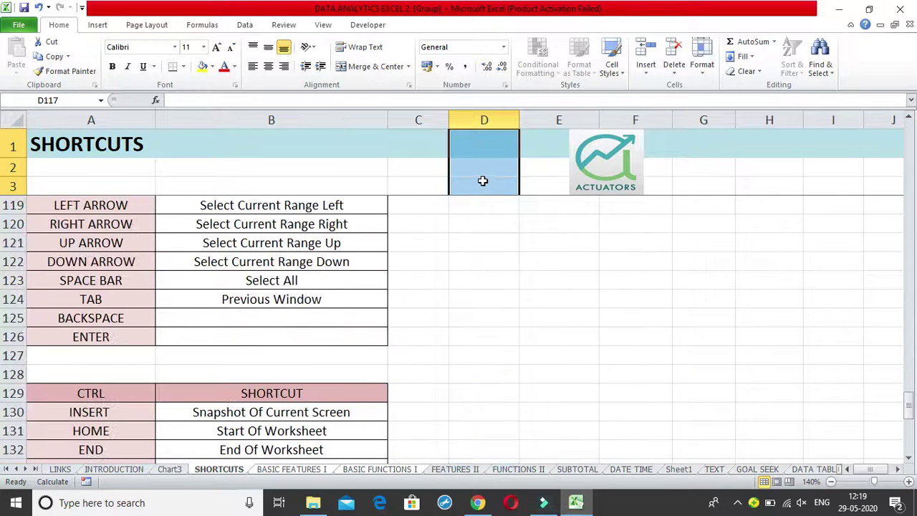
scroll(482, 180, up, 5)
click(302, 317)
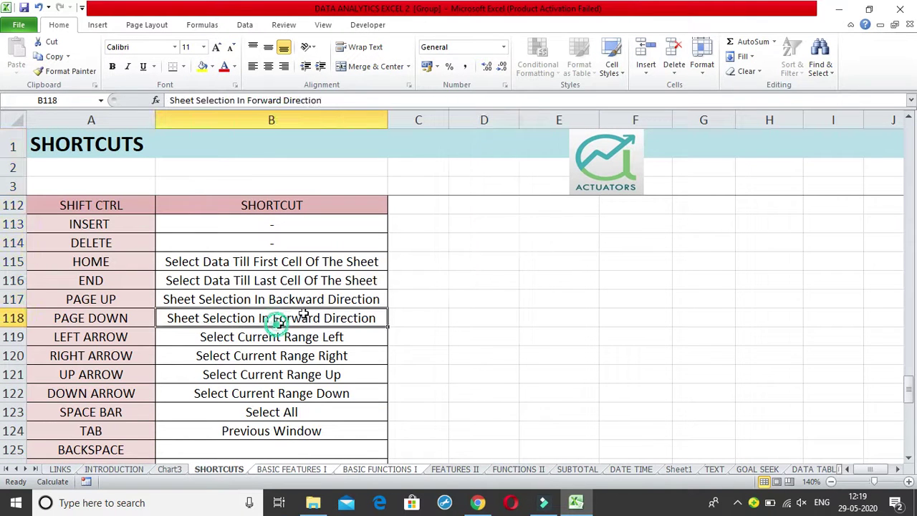
key(ctrl+shift+Down)
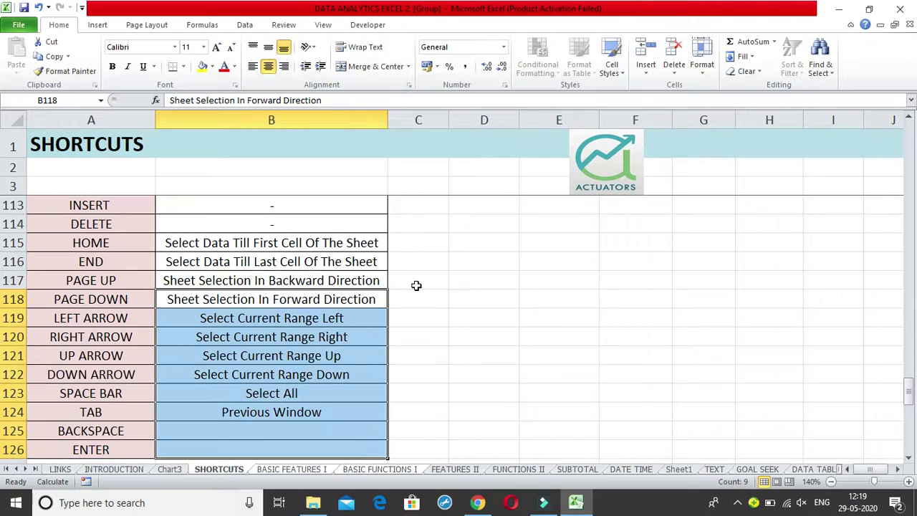
scroll(328, 369, down, 2)
scroll(296, 256, up, 2)
scroll(327, 445, down, 2)
scroll(308, 348, up, 2)
click(313, 317)
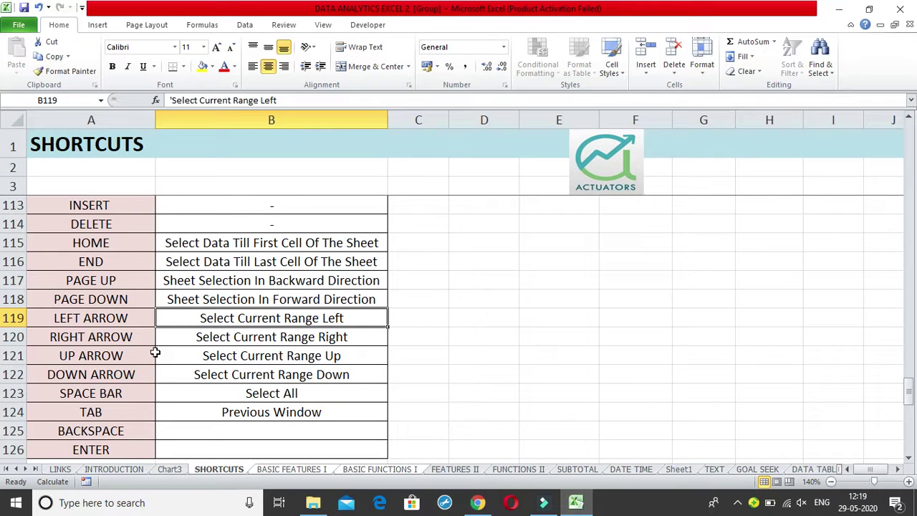
click(147, 394)
click(217, 403)
click(217, 395)
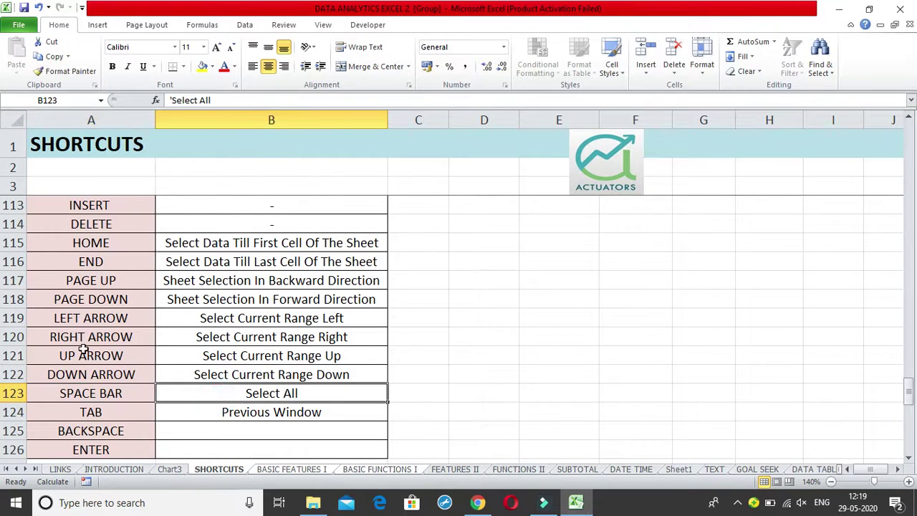
click(584, 302)
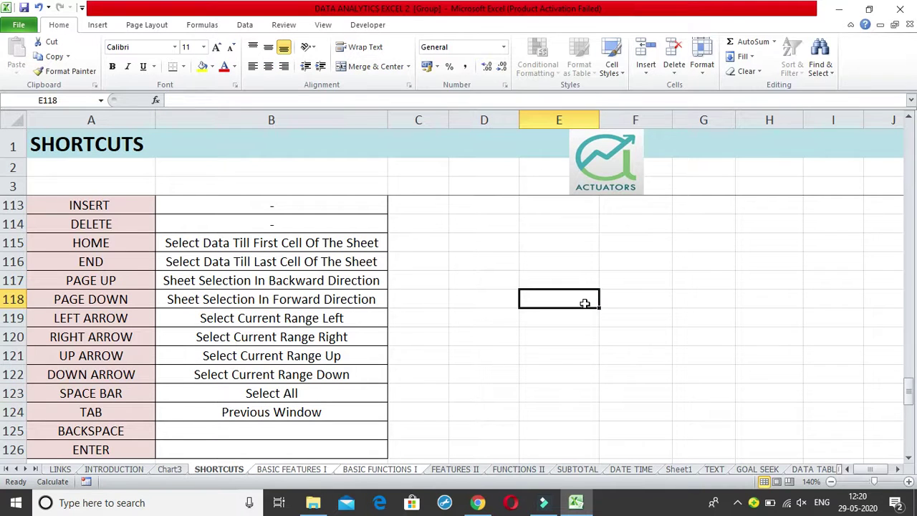
key(ctrl+a)
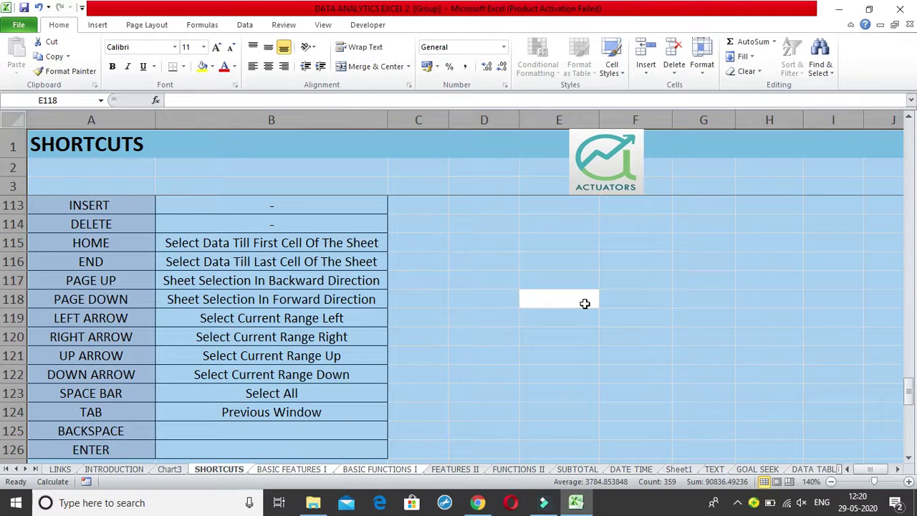
click(312, 282)
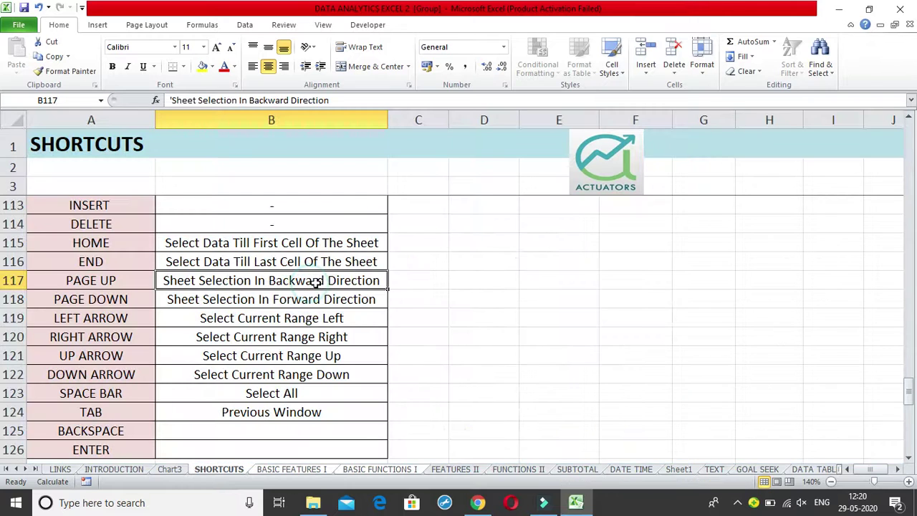
scroll(337, 312, up, 2)
scroll(337, 314, down, 2)
key(ctrl+a)
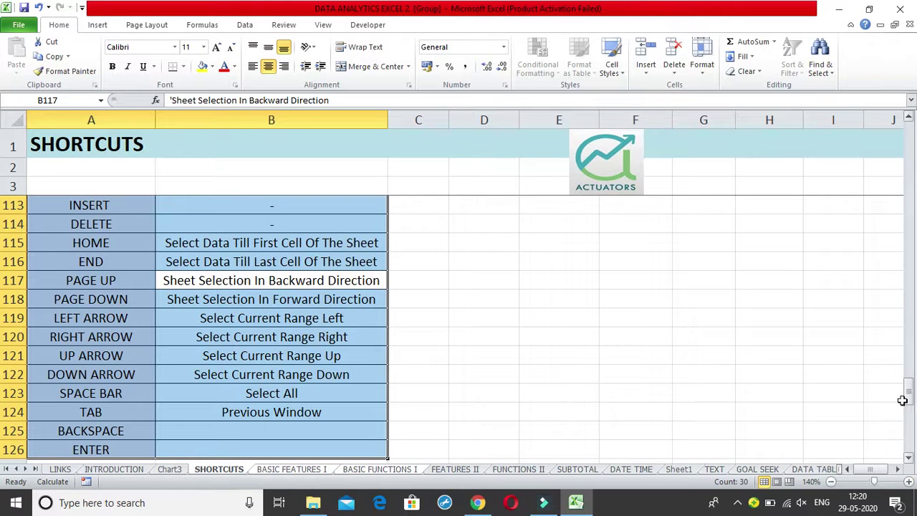
mouse_move(908, 399)
mouse_down()
mouse_move(908, 341)
mouse_move(910, 399)
mouse_up()
click(250, 394)
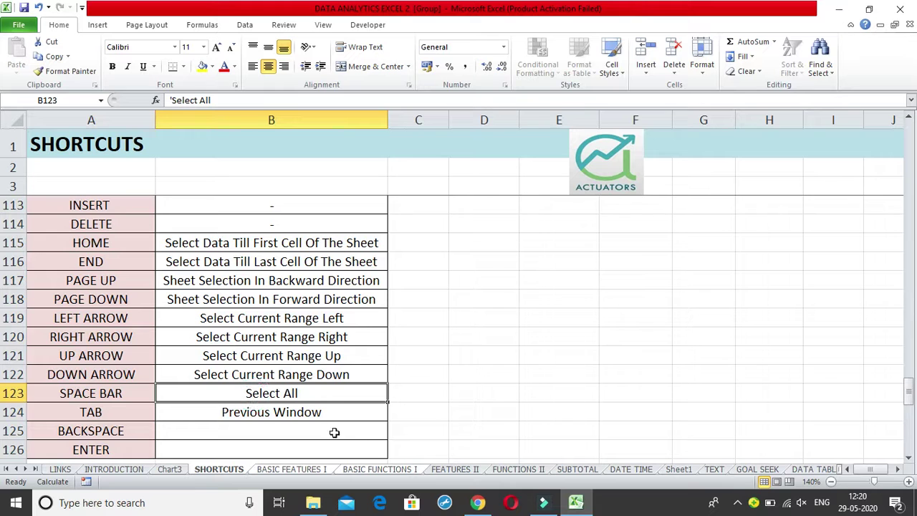
click(537, 300)
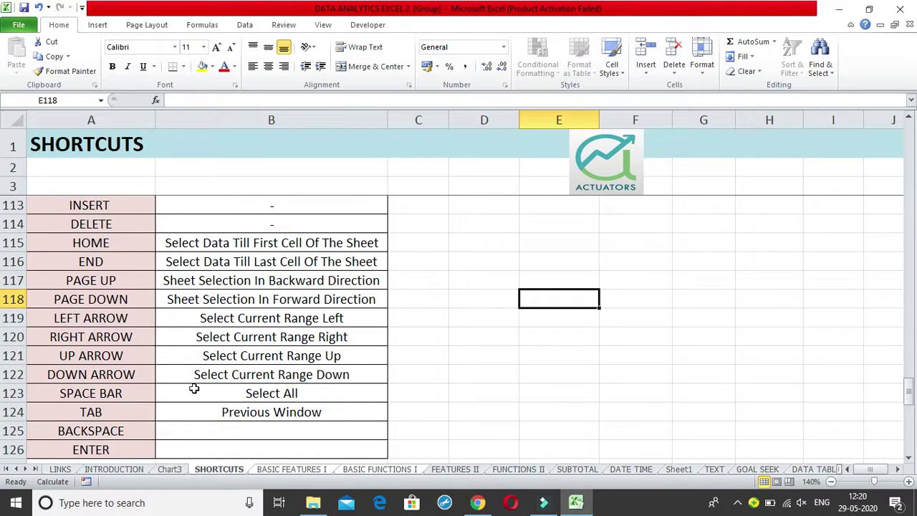
click(198, 299)
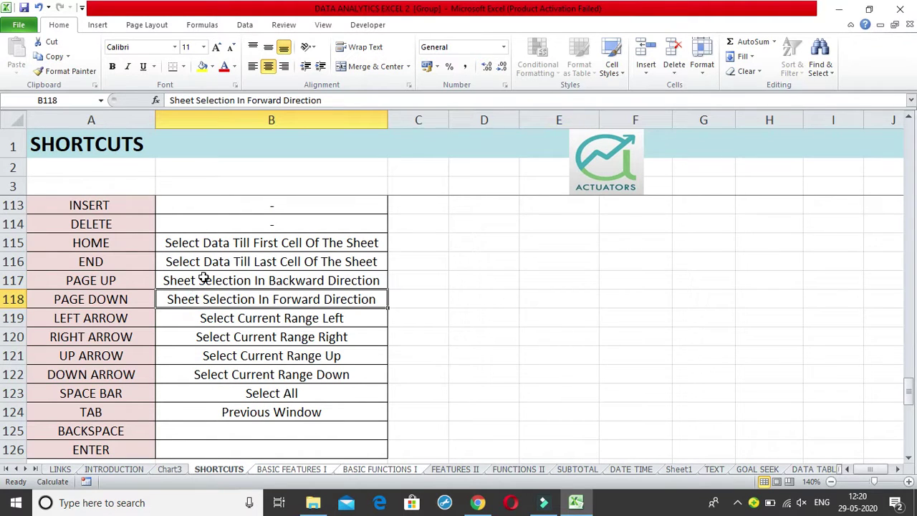
click(137, 408)
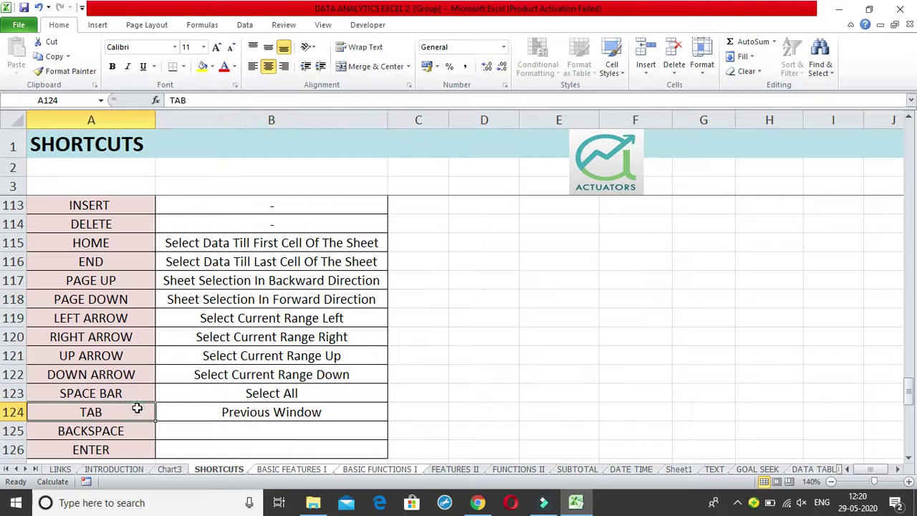
click(254, 413)
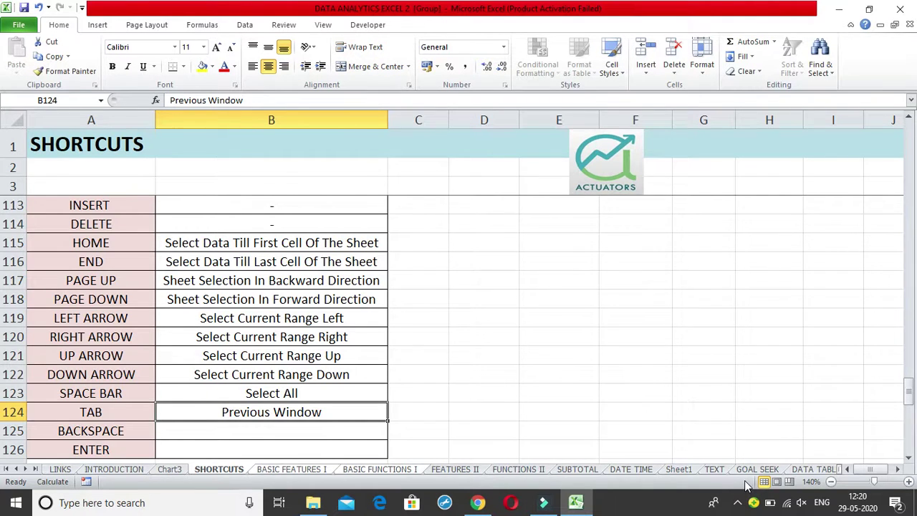
key(ctrl+Tab)
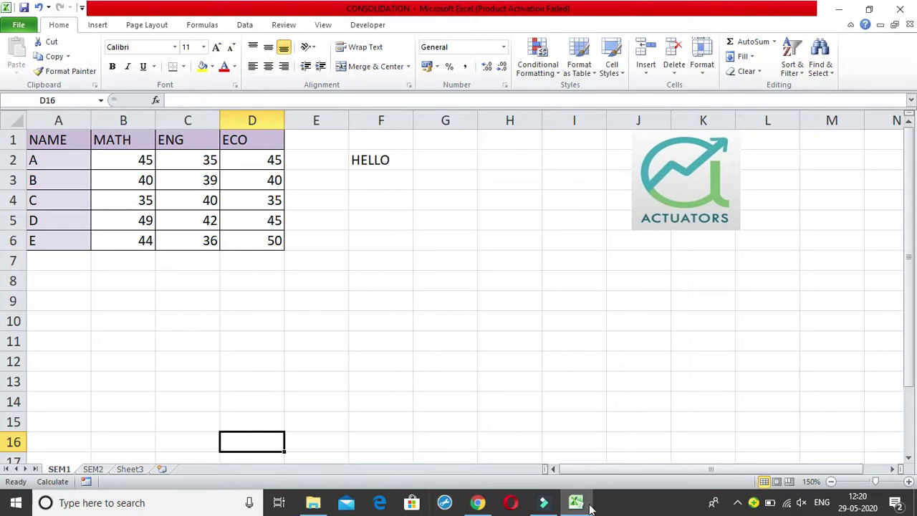
click(346, 223)
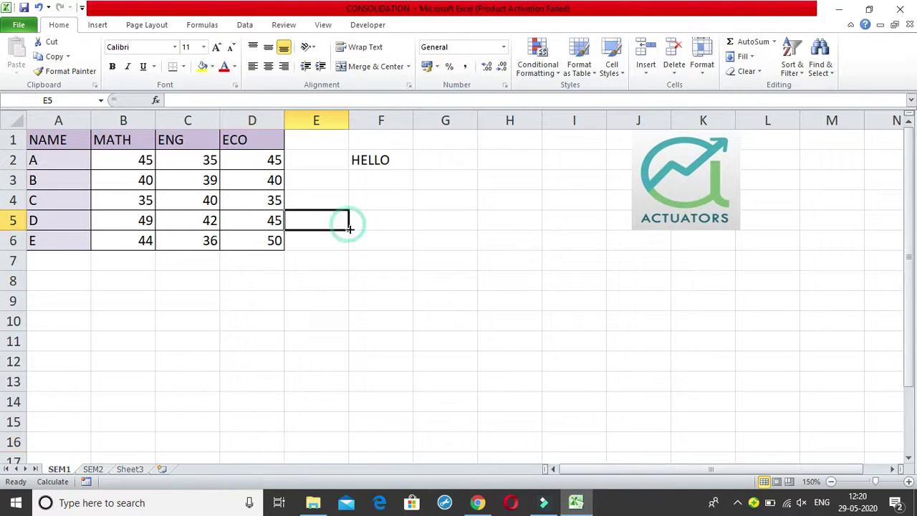
click(422, 295)
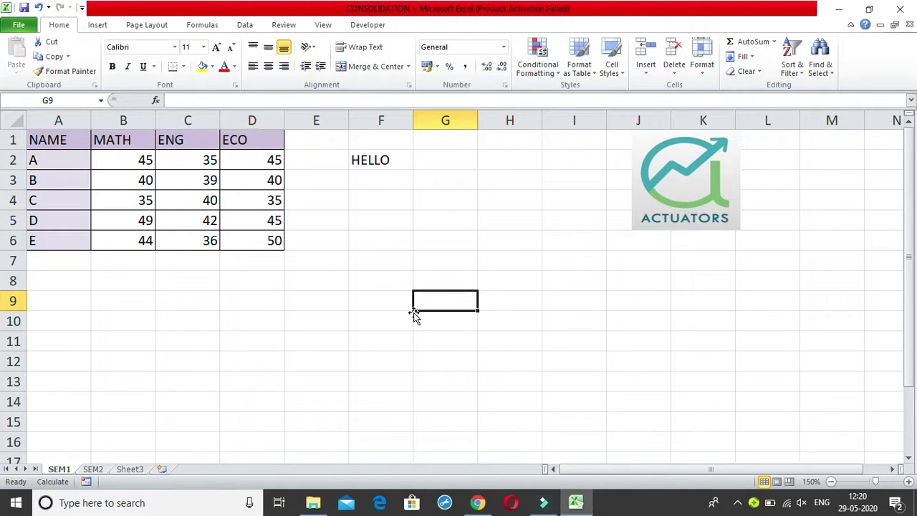
key(ctrl+Tab)
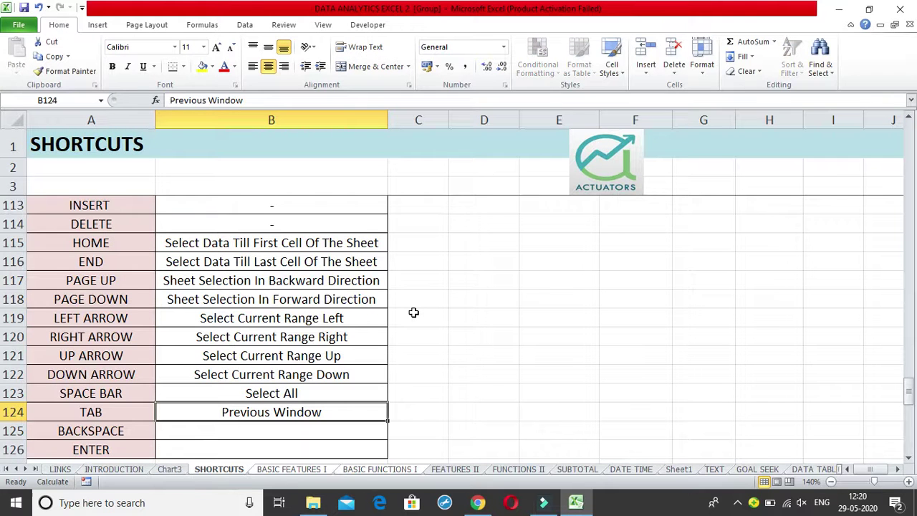
click(402, 359)
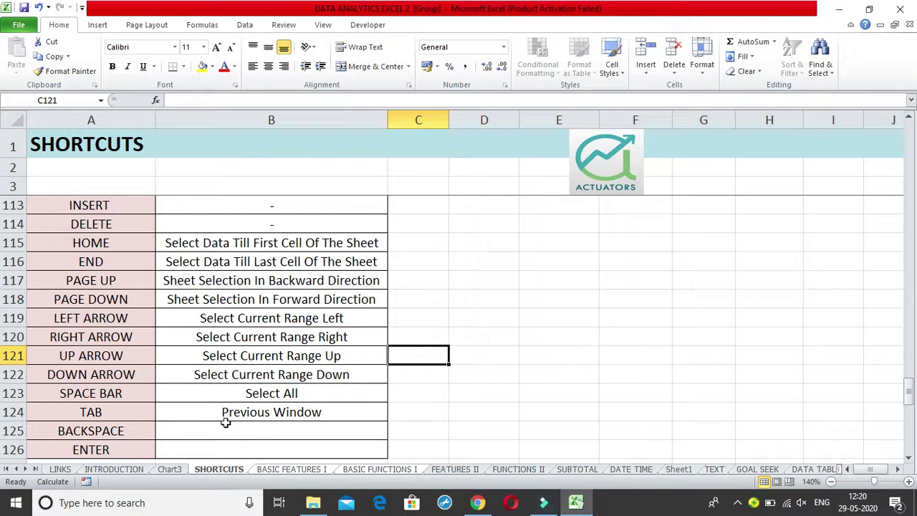
click(106, 410)
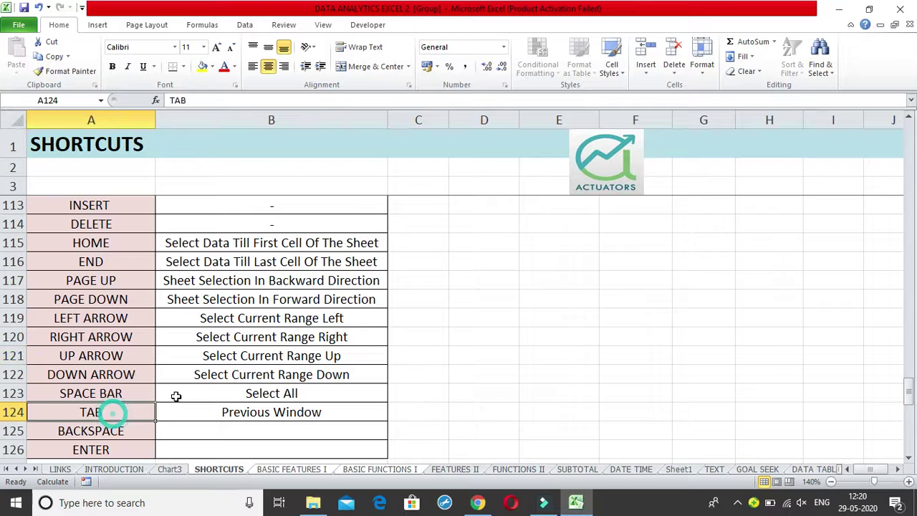
scroll(203, 391, up, 2)
scroll(203, 392, down, 2)
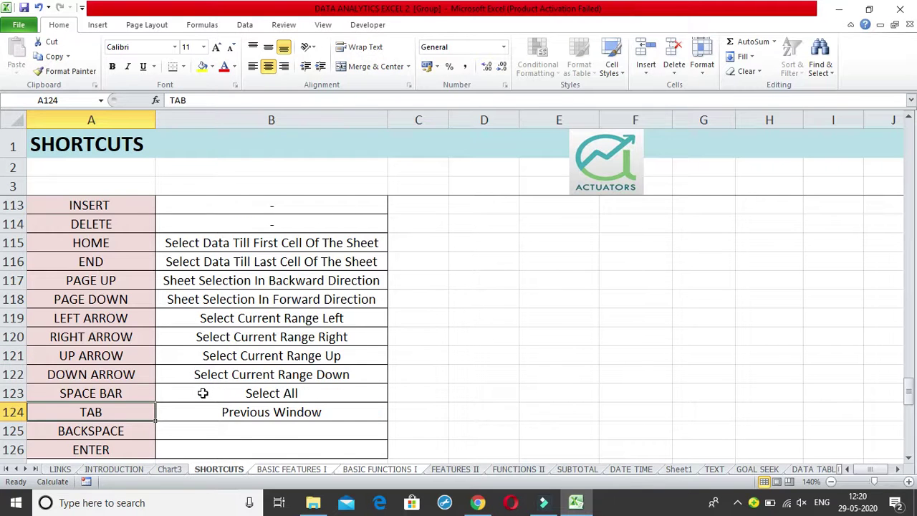
scroll(202, 393, up, 6)
scroll(202, 393, down, 2)
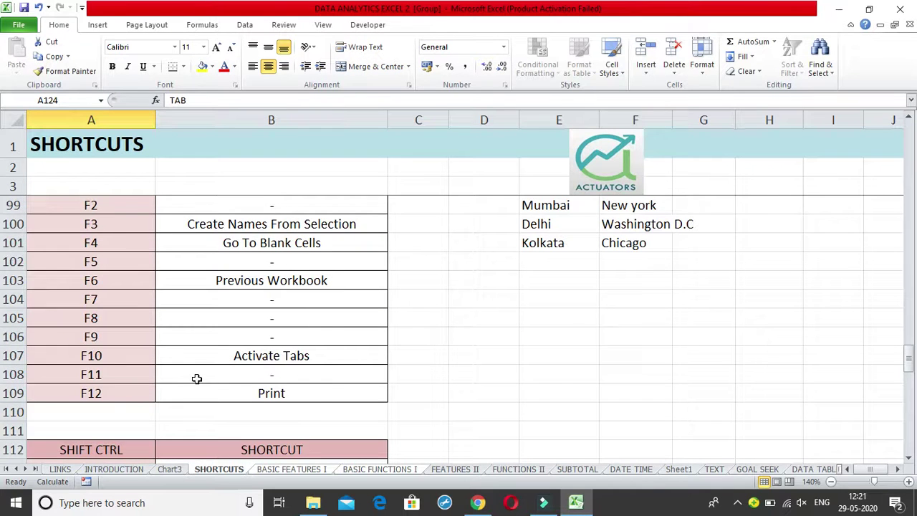
scroll(197, 378, up, 2)
click(85, 292)
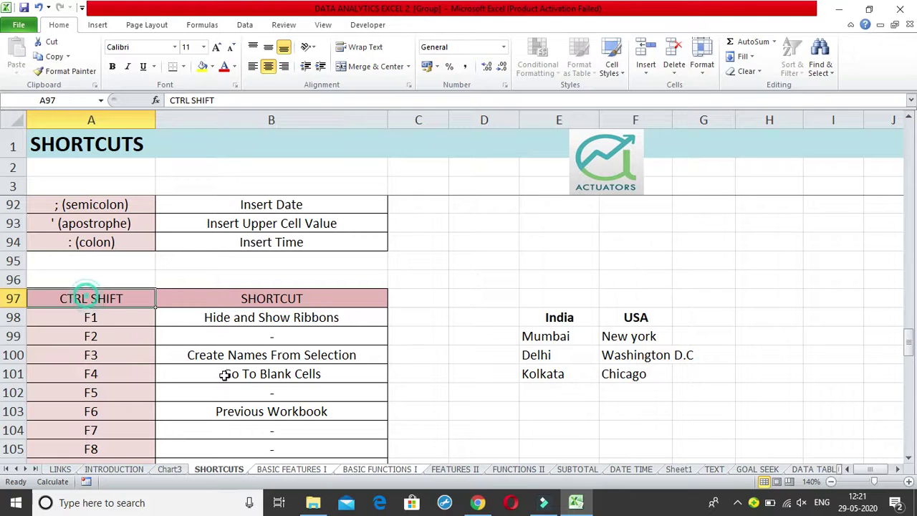
click(252, 403)
scroll(255, 408, down, 7)
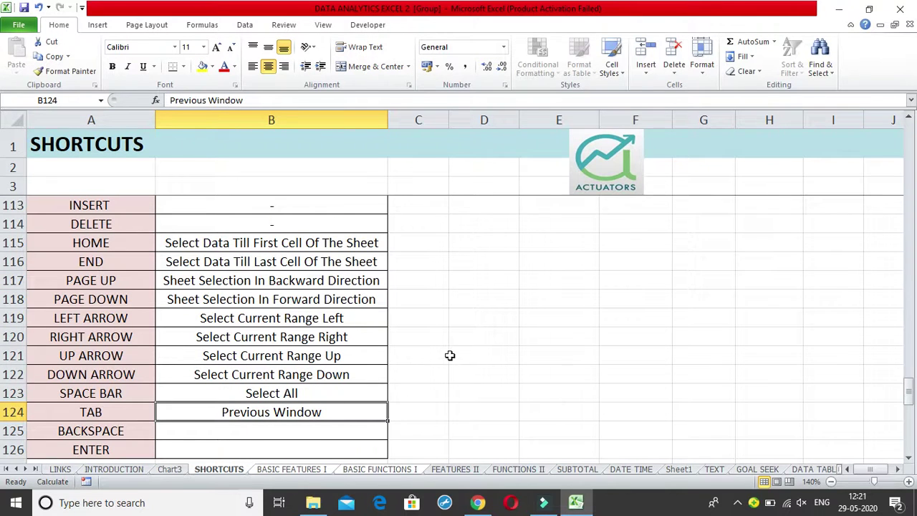
click(830, 481)
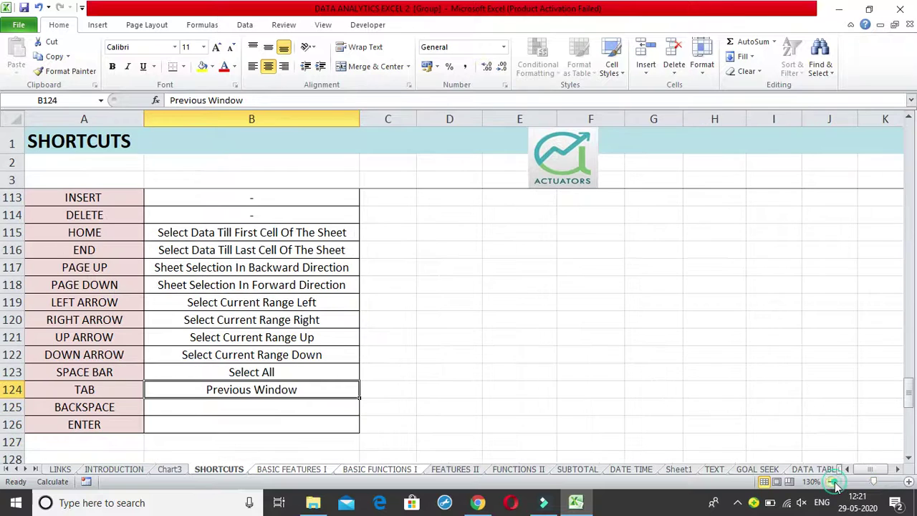
drag(908, 410, 905, 401)
drag(131, 212, 293, 441)
click(342, 343)
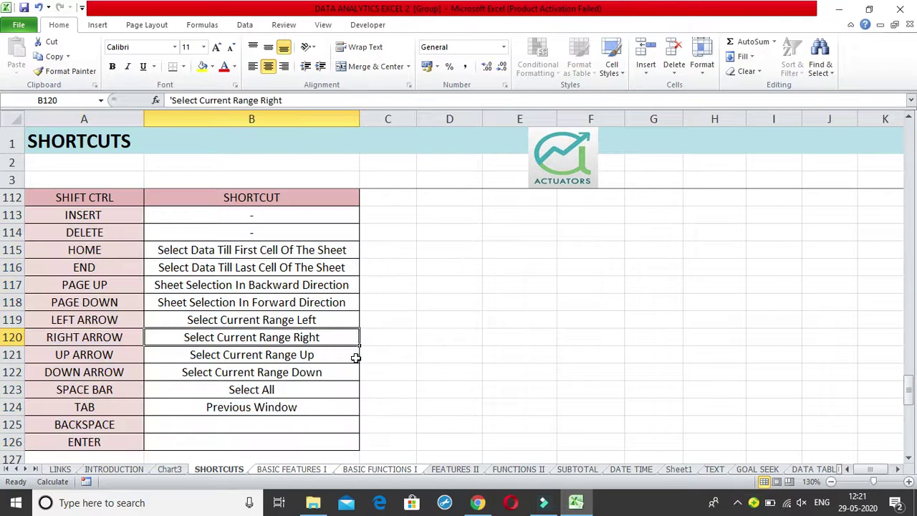
drag(129, 317, 266, 371)
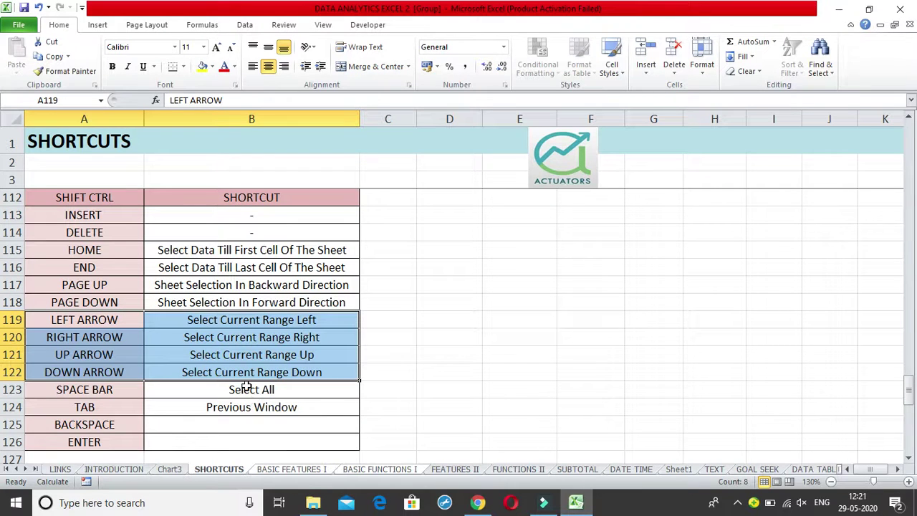
drag(910, 403, 909, 364)
drag(84, 232, 213, 424)
click(217, 362)
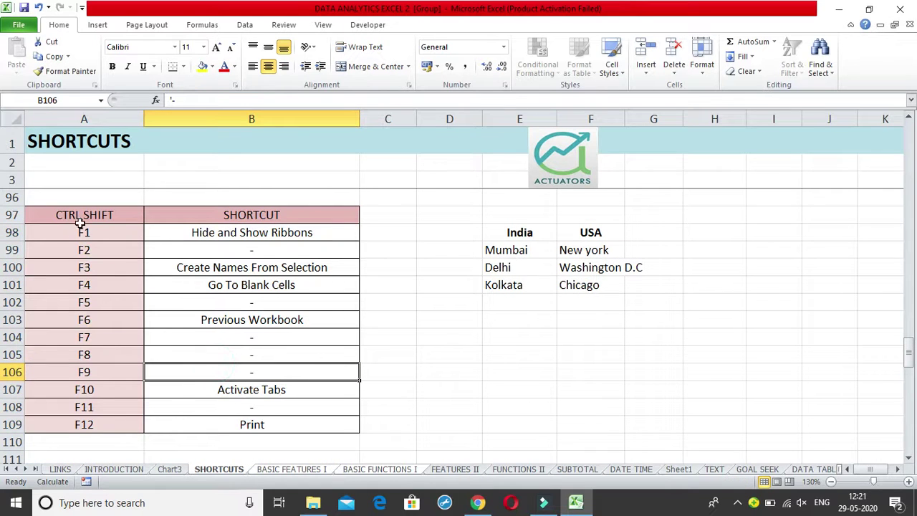
drag(119, 233, 122, 407)
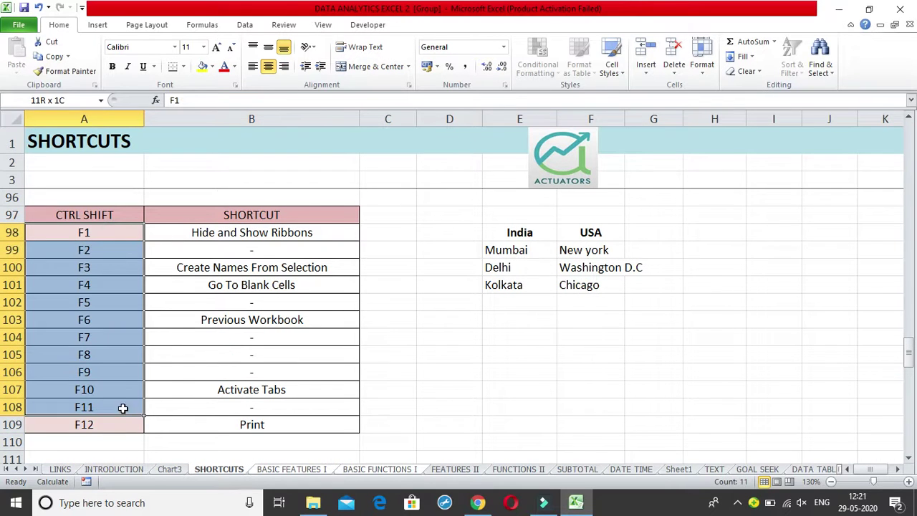
click(219, 272)
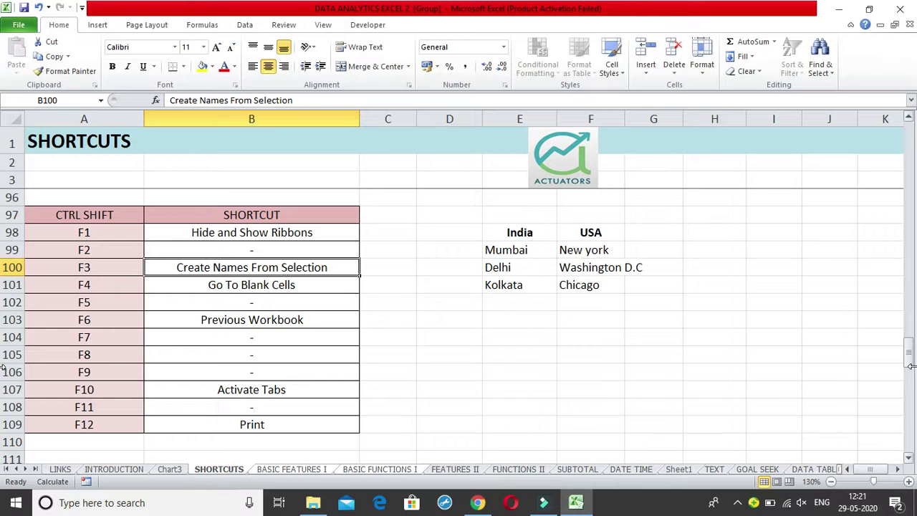
drag(911, 361, 908, 403)
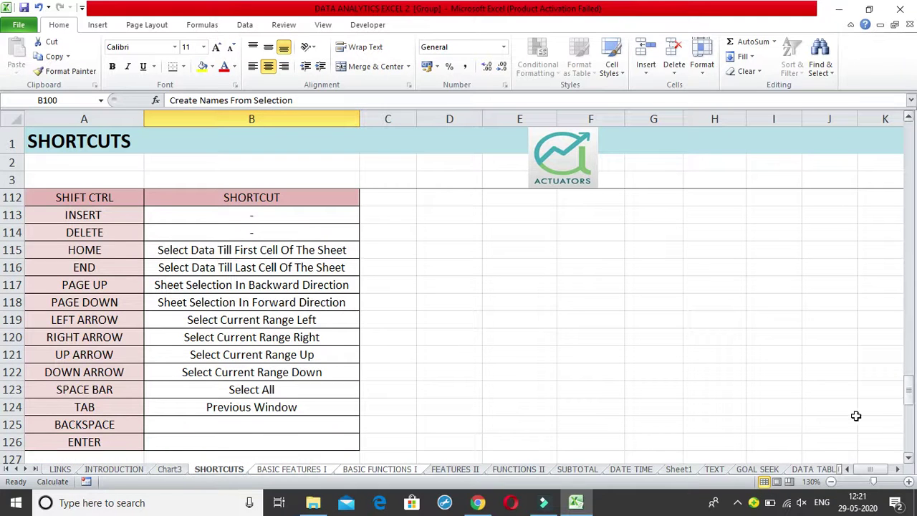